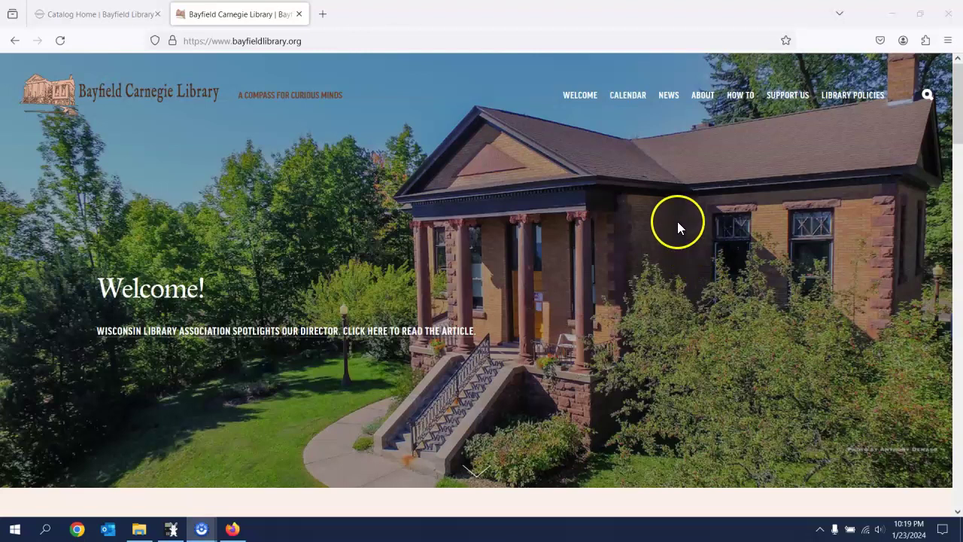
# Open the library catalog search from the Bayfield Carnegie Library website's how-to options
pyautogui.moveTo(743, 101)
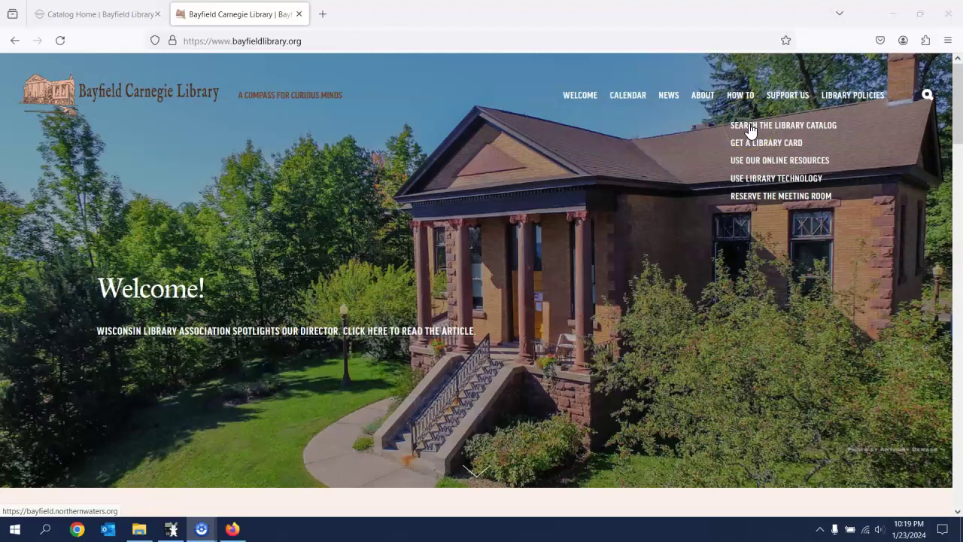
pyautogui.click(750, 126)
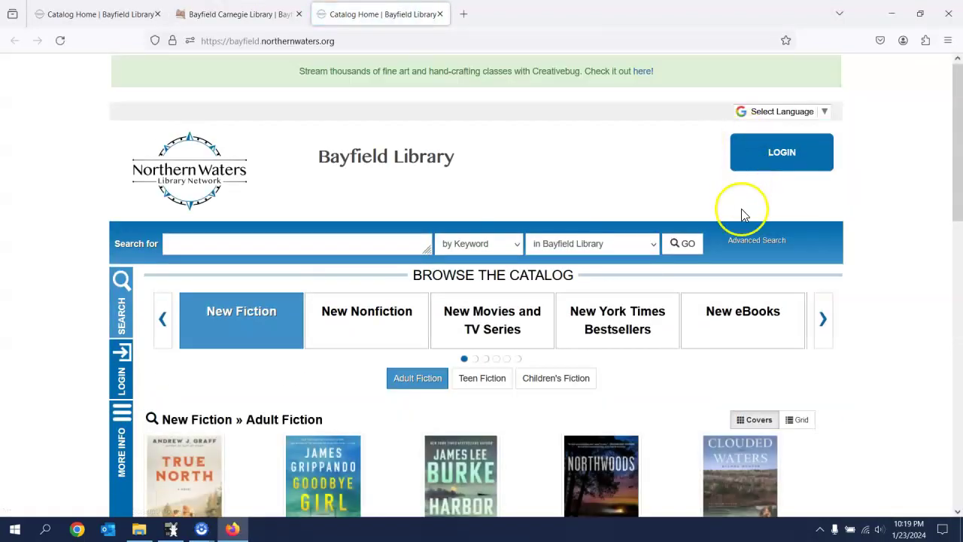
# Browse the catalog's new fiction, including Children's Fiction, and the New Movies and TV Series category
pyautogui.scroll(-3, 731, 262)
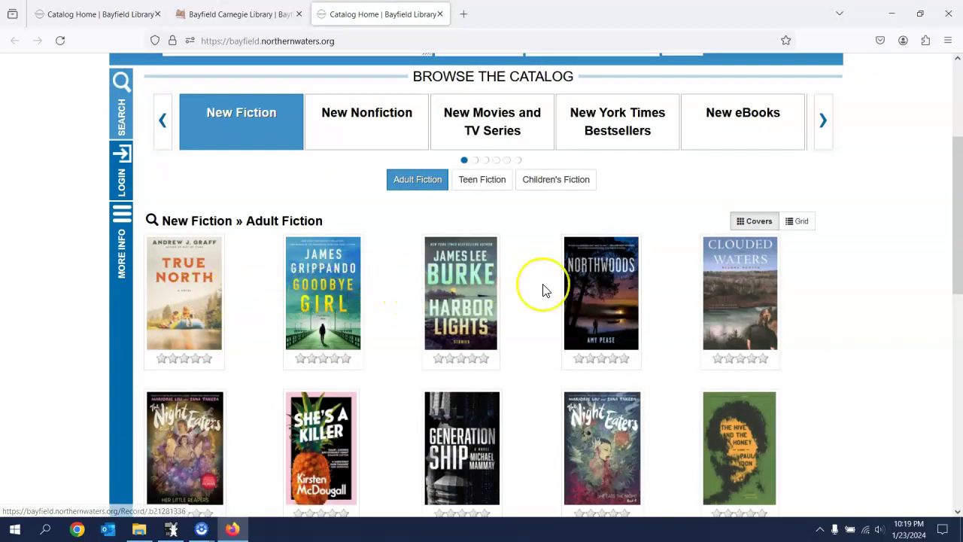
pyautogui.scroll(-1, 545, 291)
pyautogui.scroll(2, 545, 290)
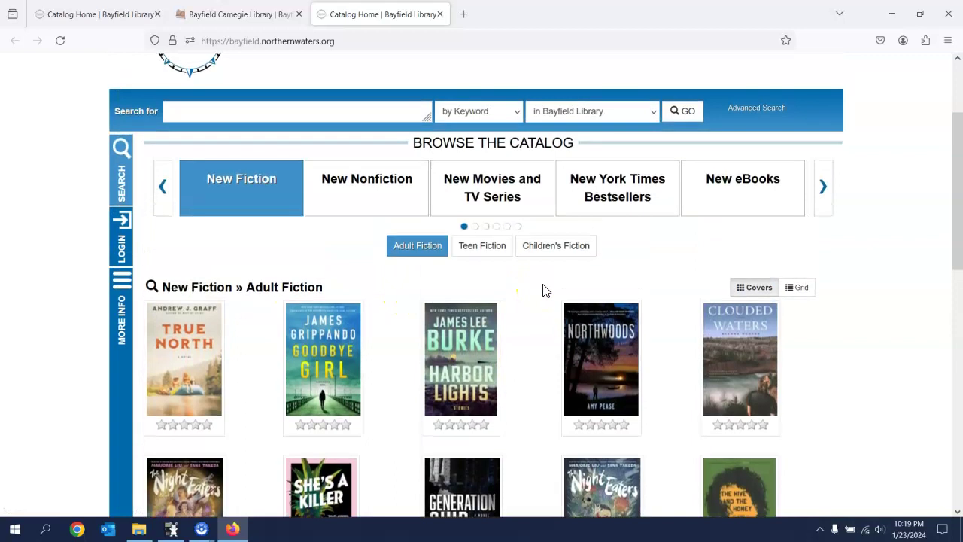
pyautogui.click(549, 249)
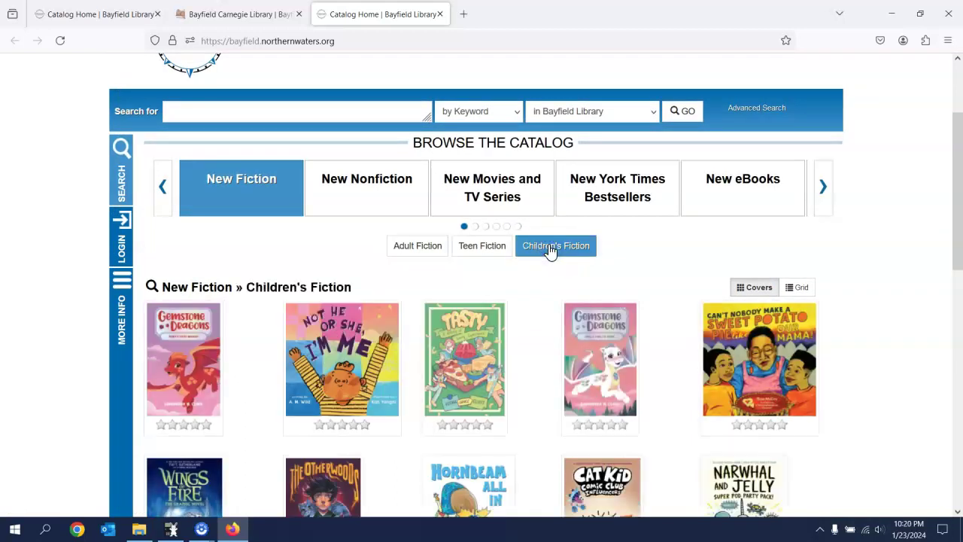
pyautogui.click(478, 199)
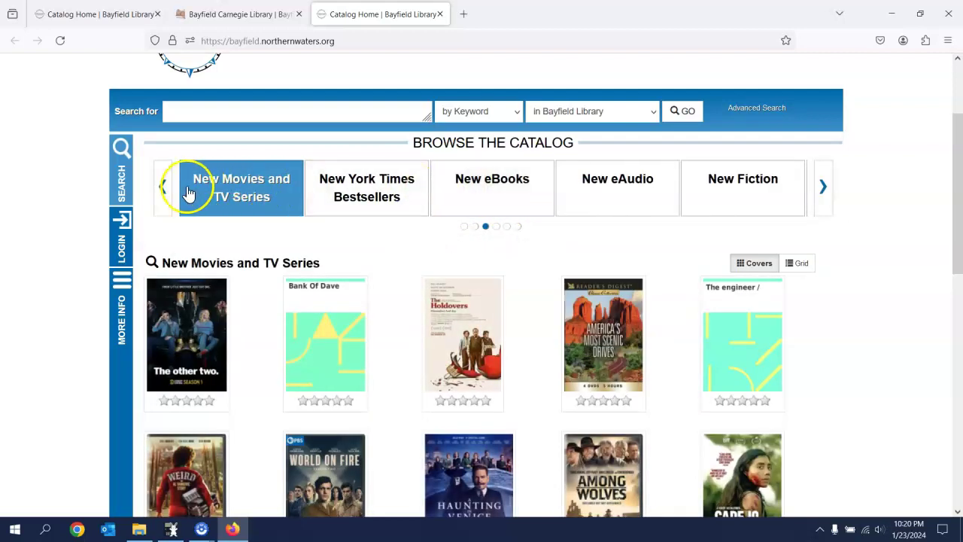
# Log in to the library account with the saved name and library card number
pyautogui.scroll(3, 490, 292)
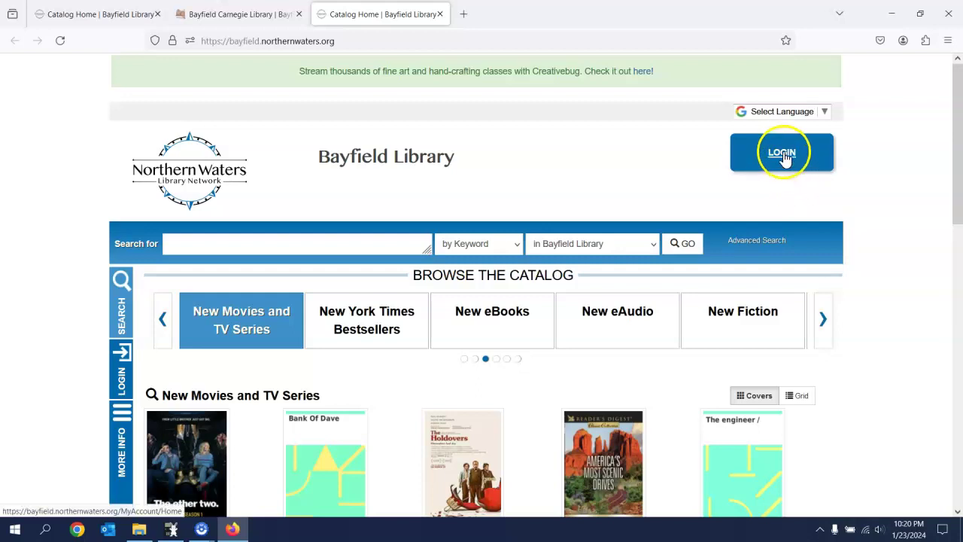
pyautogui.click(785, 155)
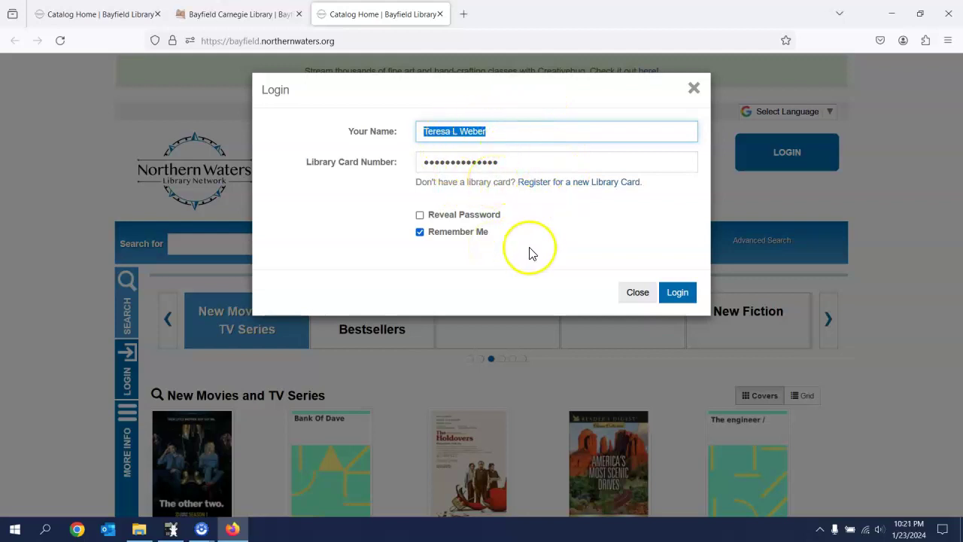
pyautogui.click(682, 293)
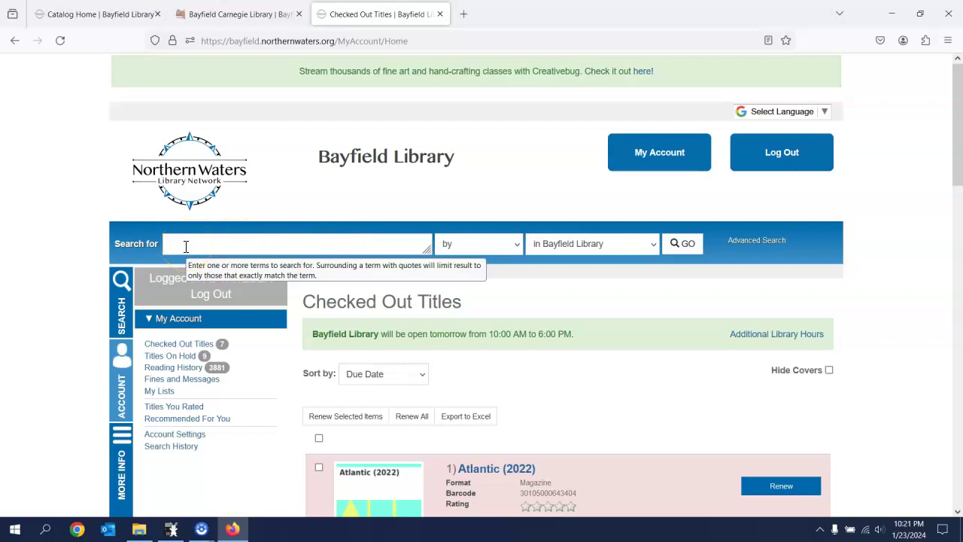
# Search the Bayfield Library catalog for "wintering" and look through the formats of the first result
pyautogui.click(186, 245)
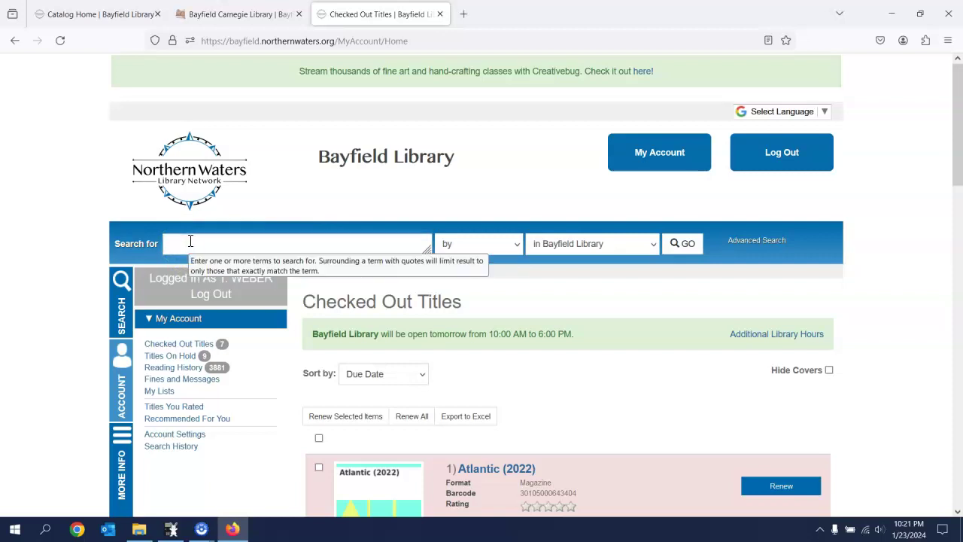
pyautogui.write('wintering')
pyautogui.press('Return')
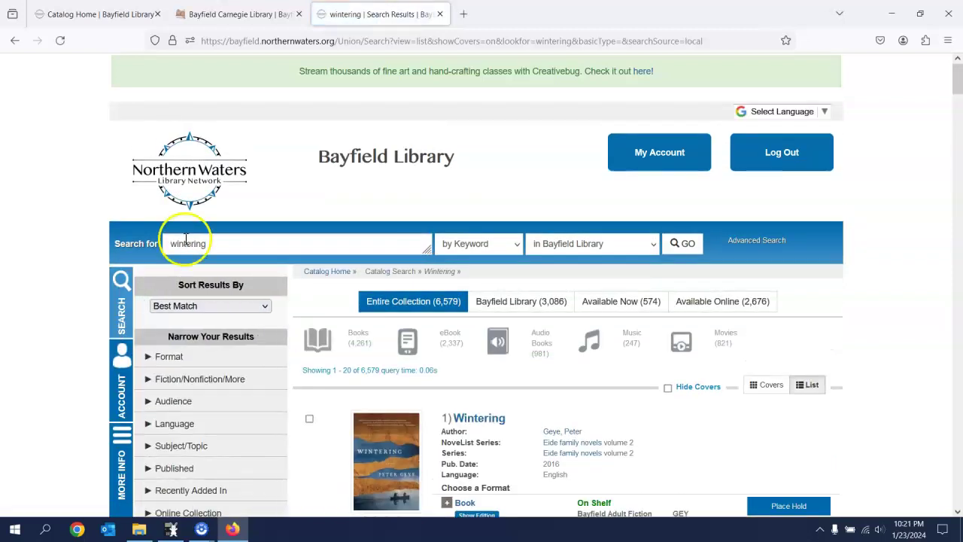
pyautogui.scroll(-1, 520, 373)
pyautogui.scroll(-2, 519, 373)
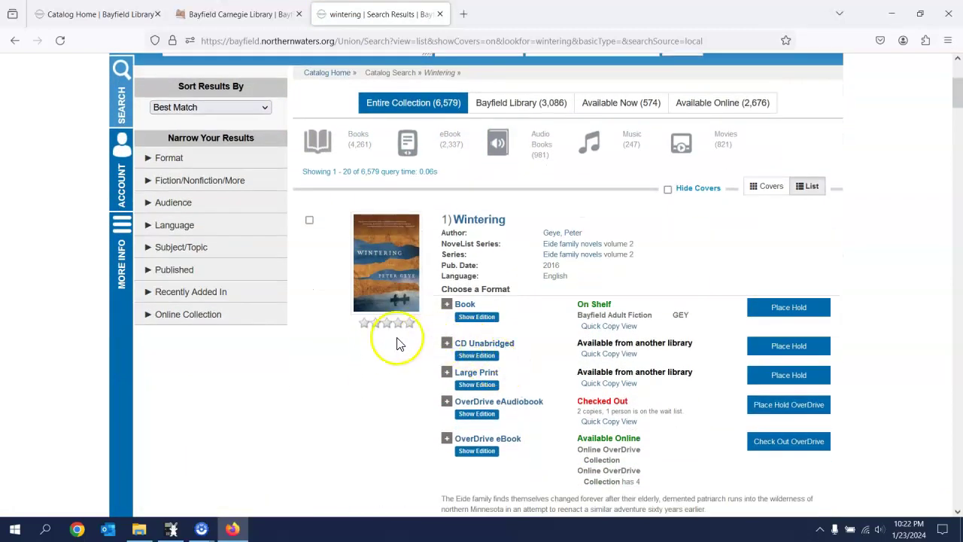
pyautogui.scroll(-3, 536, 342)
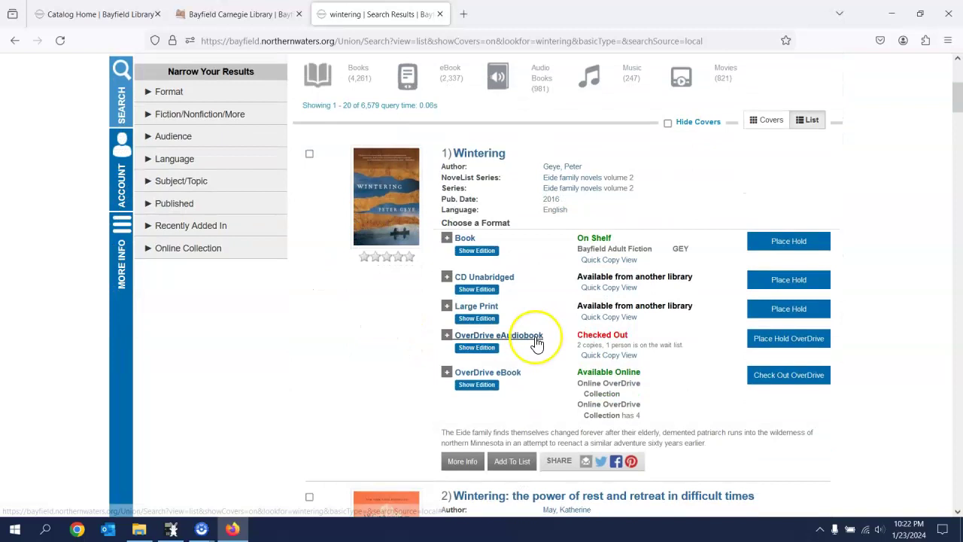
# Add "Wintering: the power of rest and retreat in difficult times" to the "Books I want to read" list
pyautogui.scroll(-2, 537, 343)
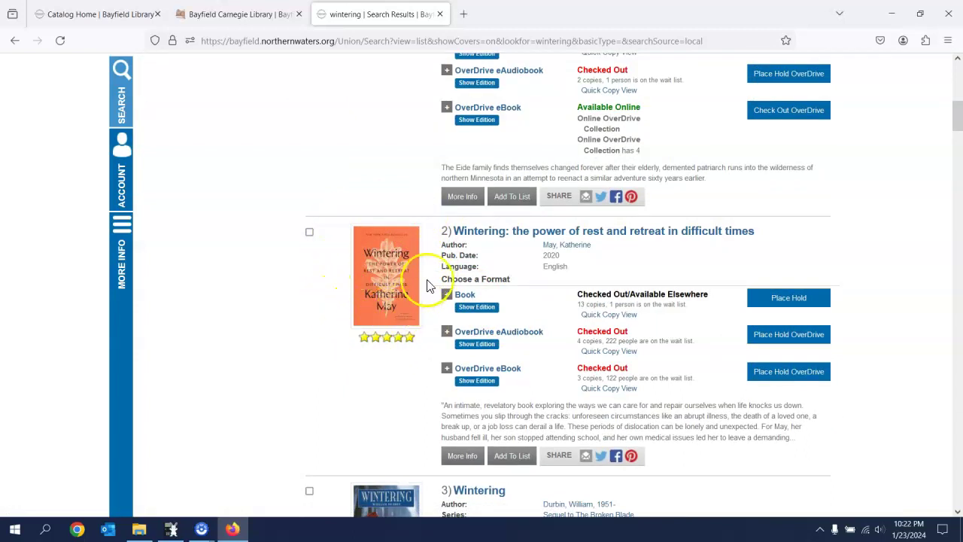
pyautogui.click(789, 299)
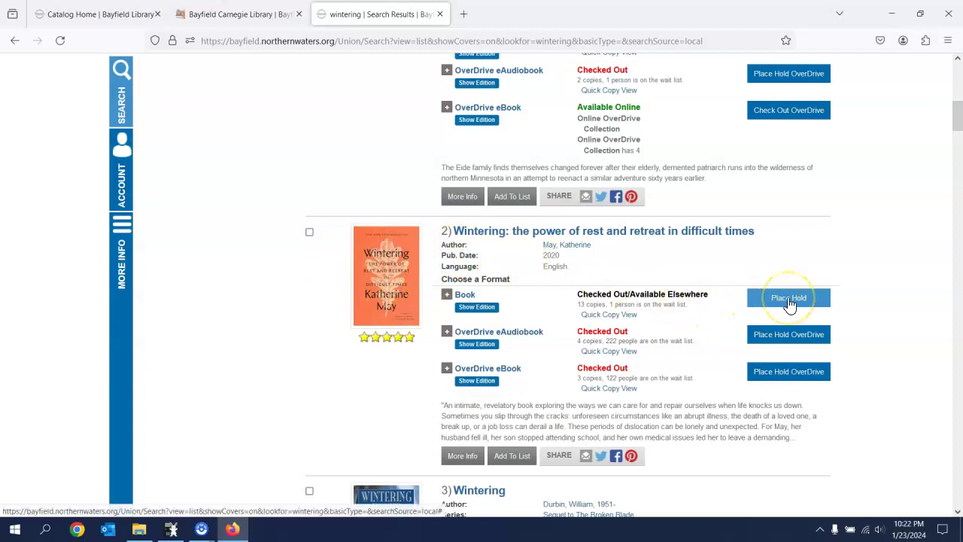
pyautogui.click(510, 457)
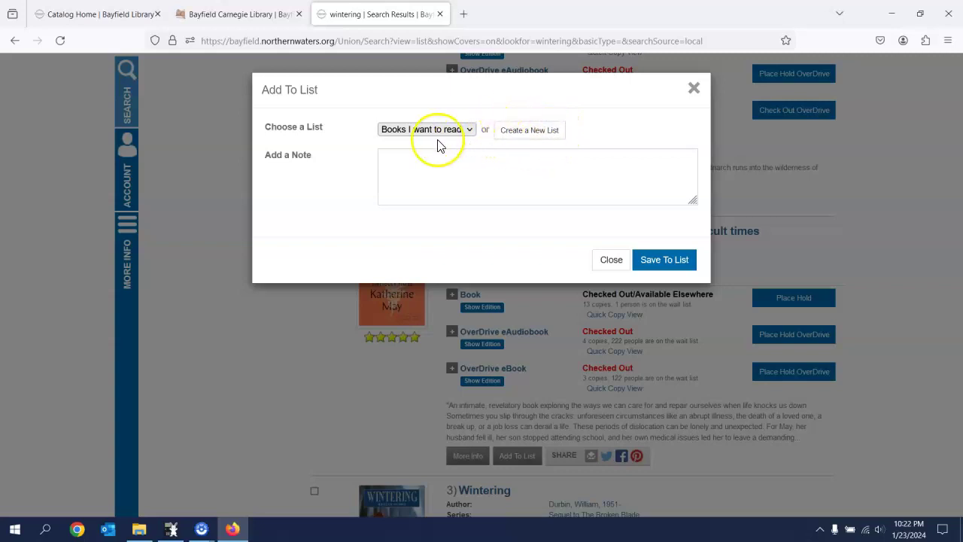
pyautogui.click(662, 263)
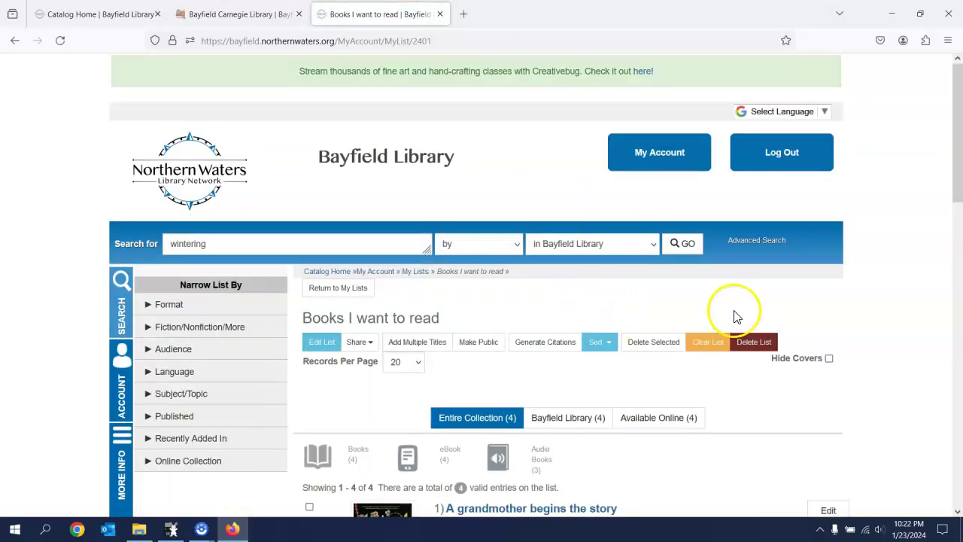
# Review the titles saved in the "Books I want to read" list, including their formats and availability
pyautogui.scroll(-1, 736, 317)
pyautogui.scroll(-5, 680, 338)
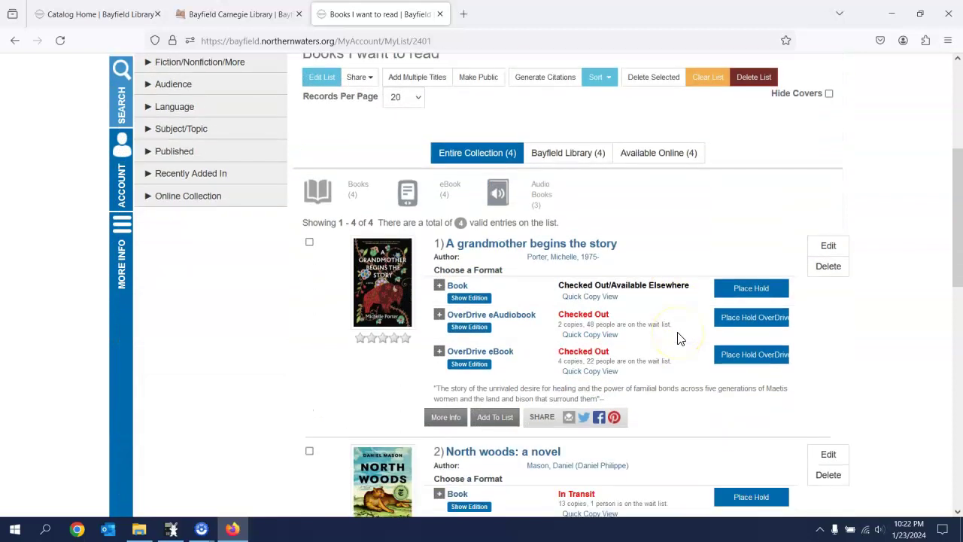
pyautogui.scroll(-5, 677, 338)
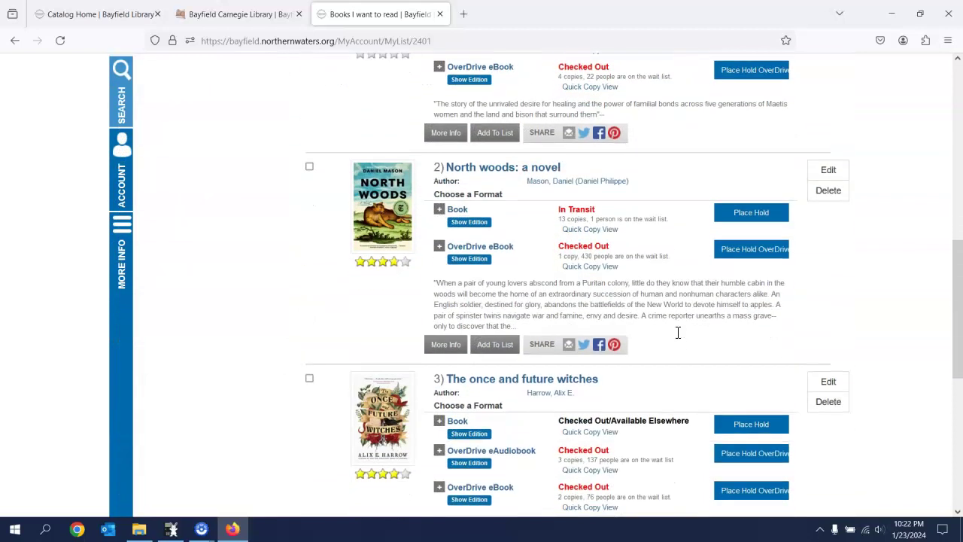
pyautogui.scroll(-2, 676, 332)
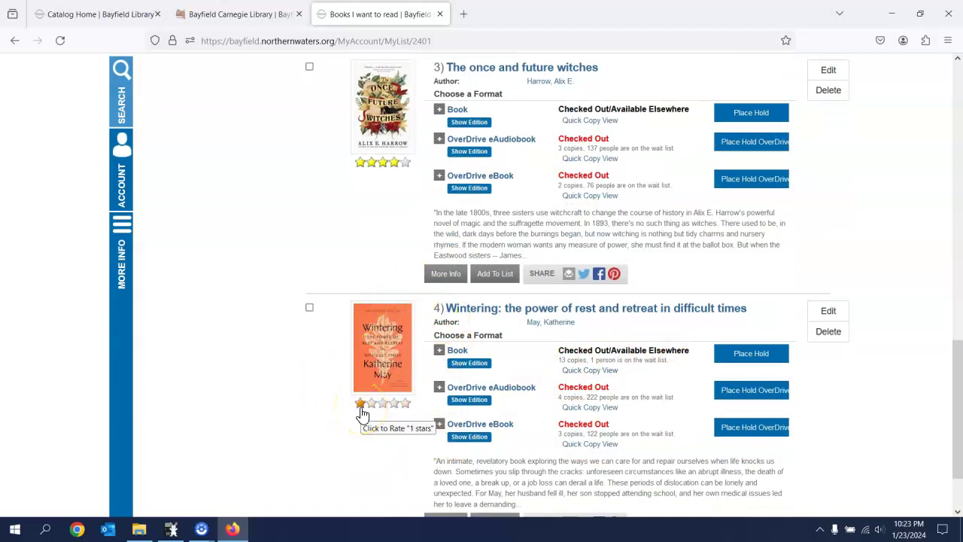
pyautogui.scroll(10, 577, 351)
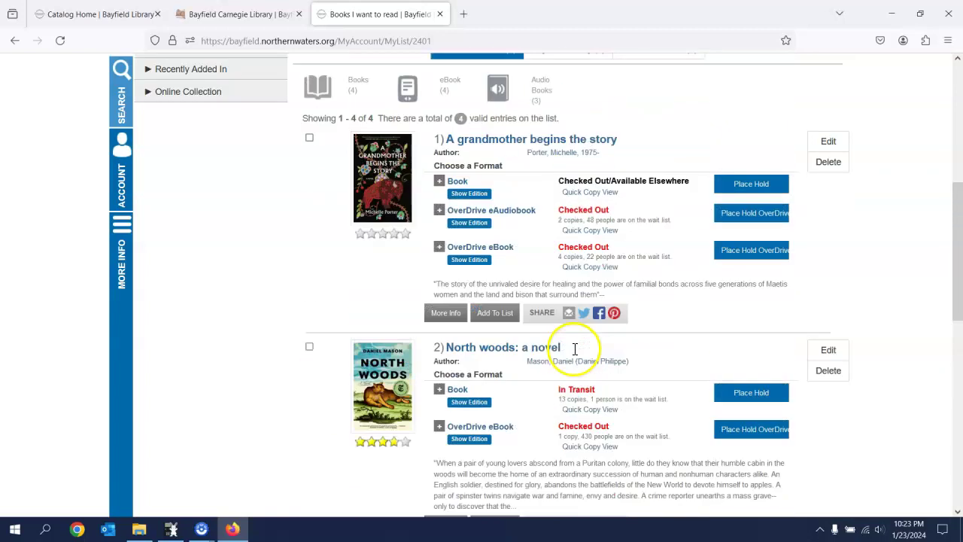
pyautogui.scroll(3, 575, 349)
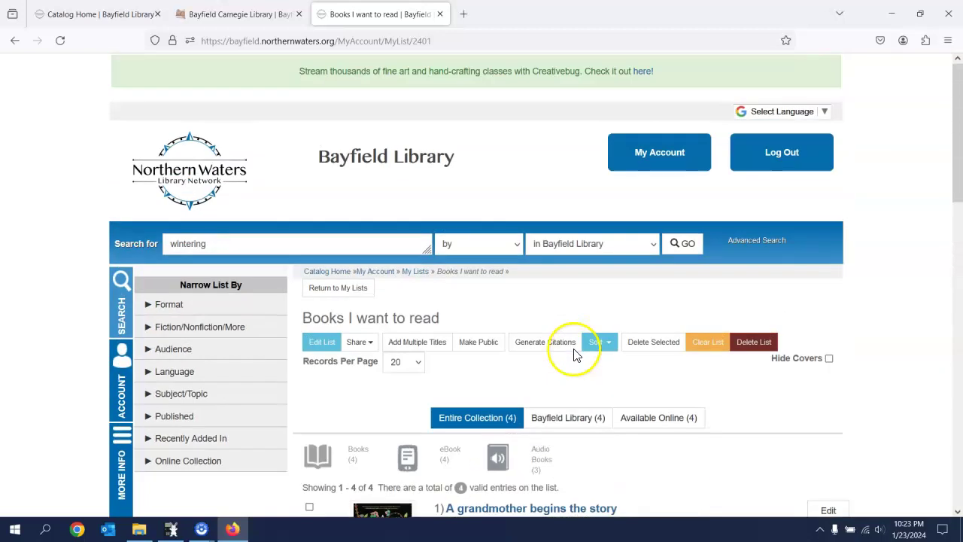
# Search the catalog for "gentleman in moscow" and examine the formats offered for the first result
pyautogui.doubleClick(215, 243)
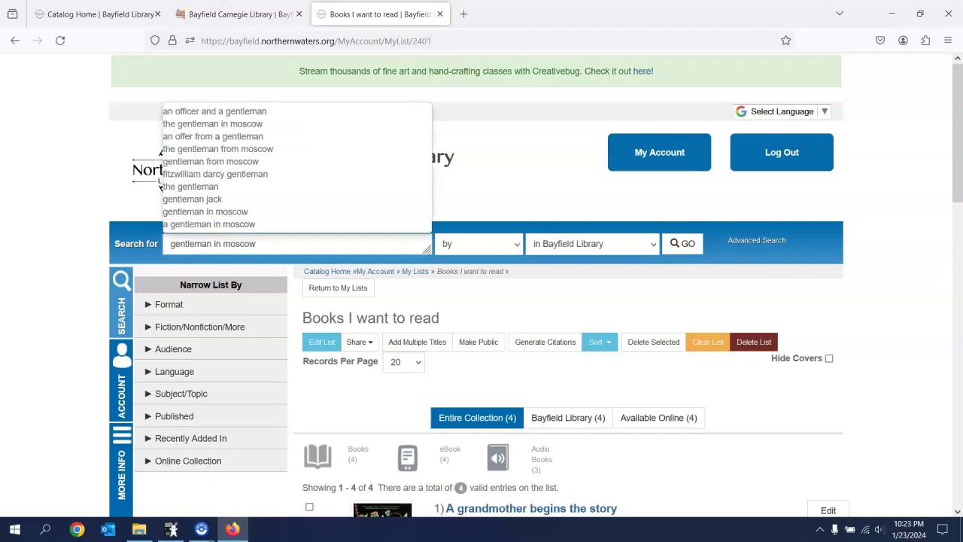
pyautogui.press('Return')
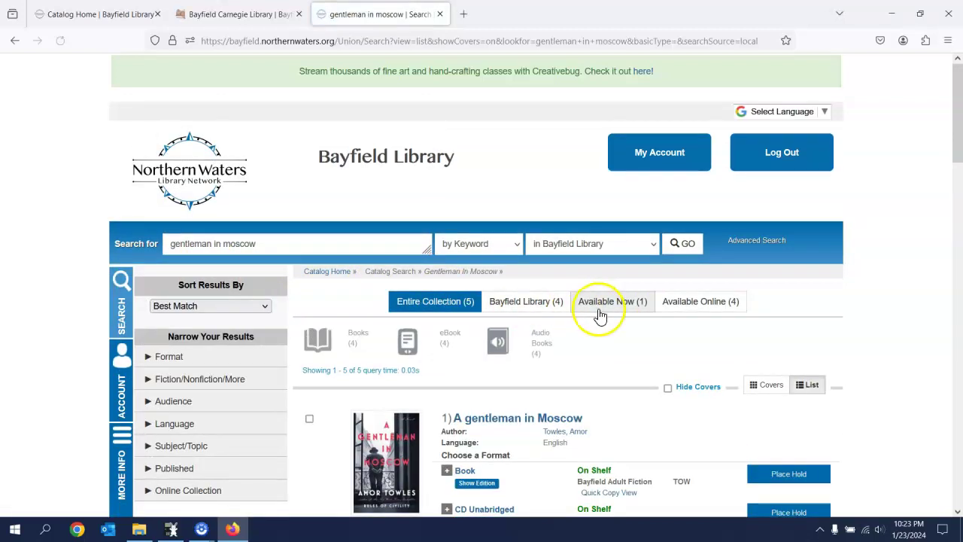
pyautogui.scroll(-3, 602, 312)
pyautogui.scroll(-2, 602, 314)
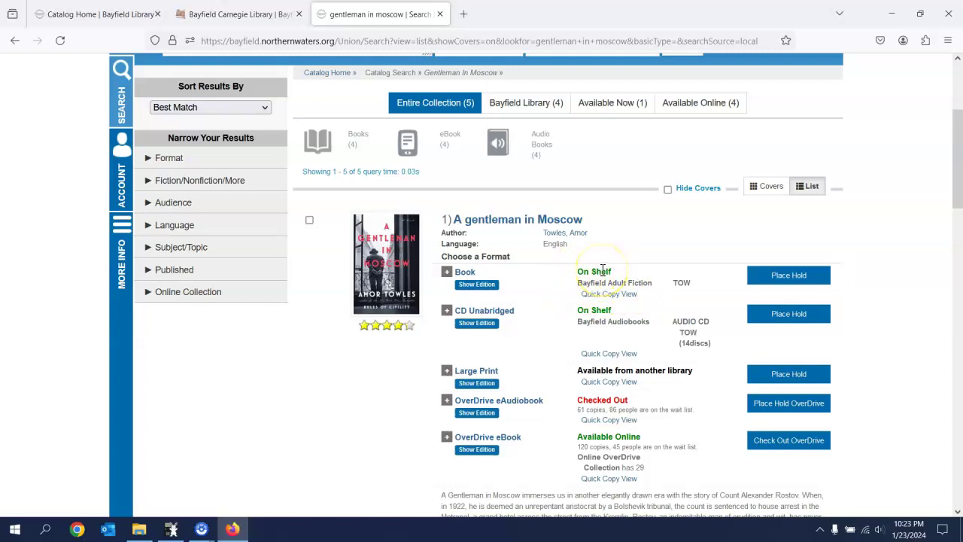
# Check which libraries hold copies of the Book format of "A gentleman in Moscow", and close the copy summary
pyautogui.click(609, 294)
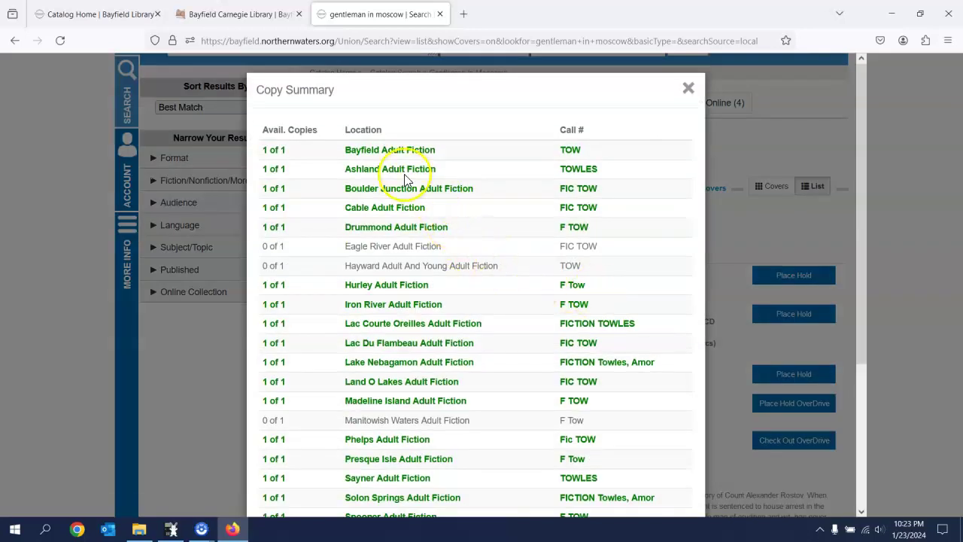
pyautogui.scroll(-3, 426, 256)
pyautogui.scroll(-1, 429, 253)
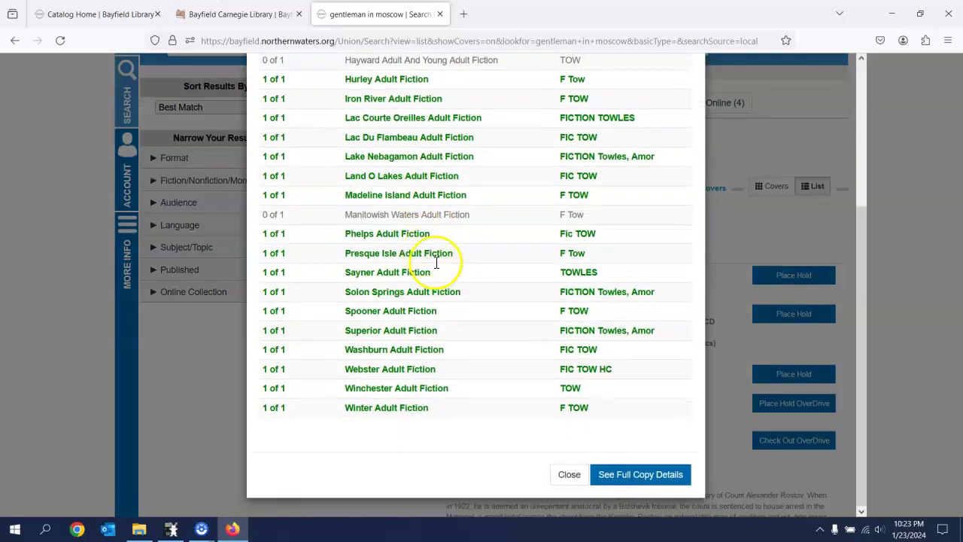
pyautogui.scroll(3, 434, 308)
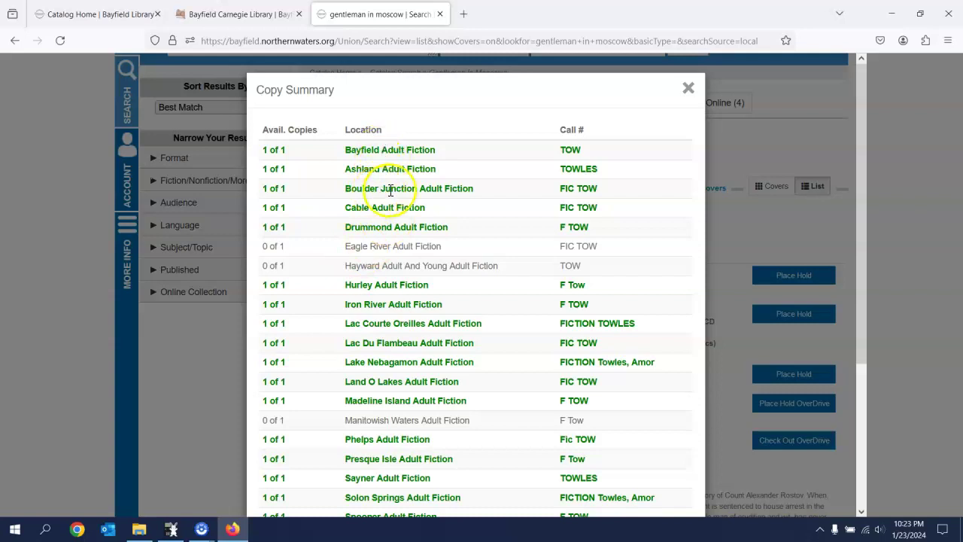
pyautogui.scroll(-5, 506, 208)
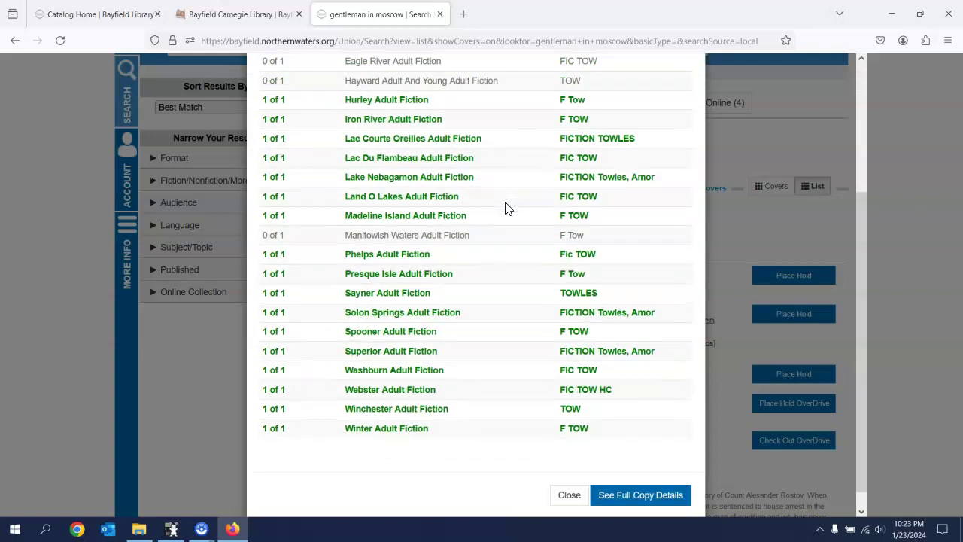
pyautogui.scroll(4, 506, 209)
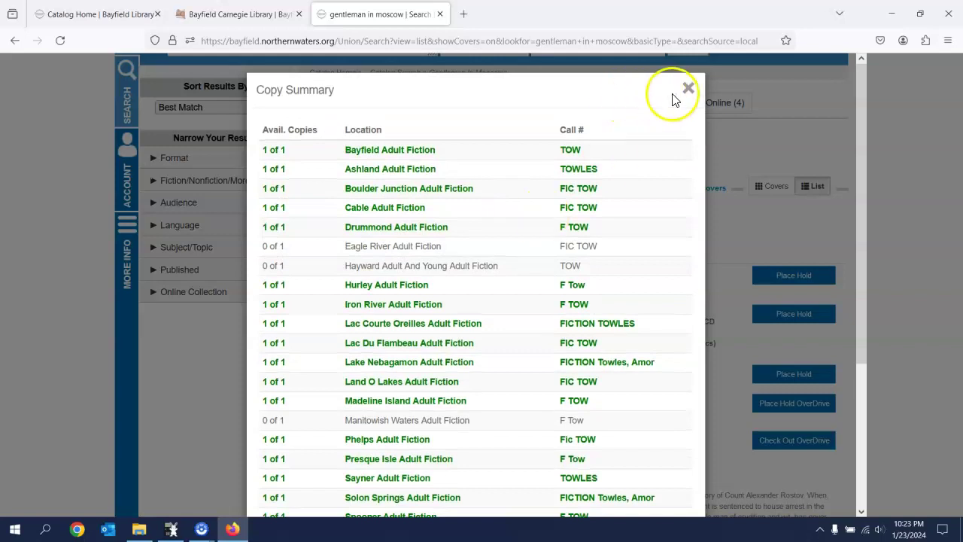
pyautogui.click(689, 90)
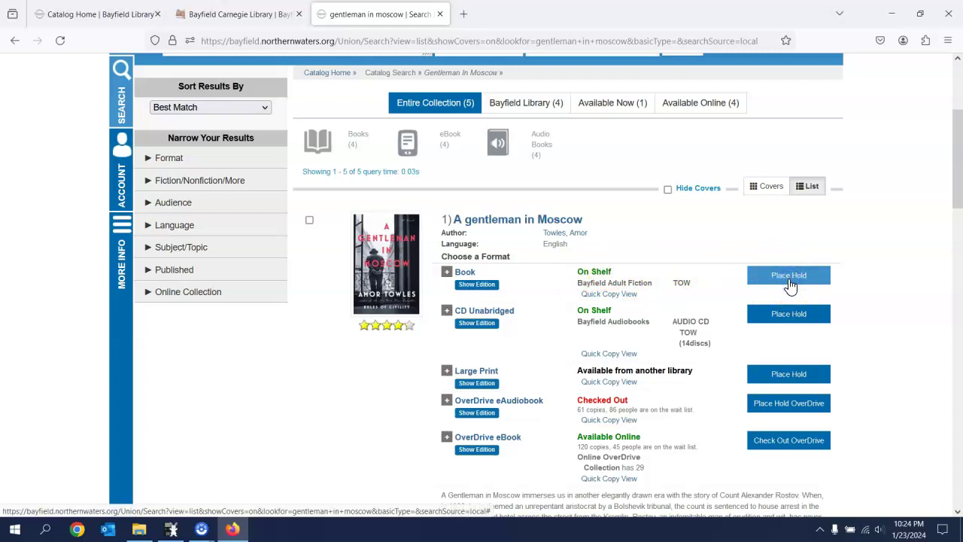
# Place a hold on the Book format of "A gentleman in Moscow" with pickup at Bayfield Library, and dismiss the confirmation
pyautogui.click(788, 277)
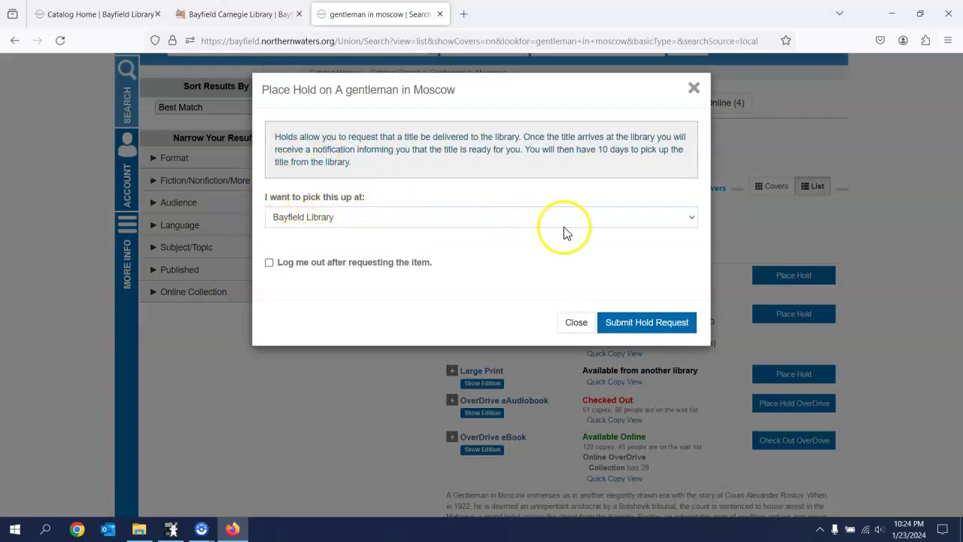
pyautogui.click(689, 218)
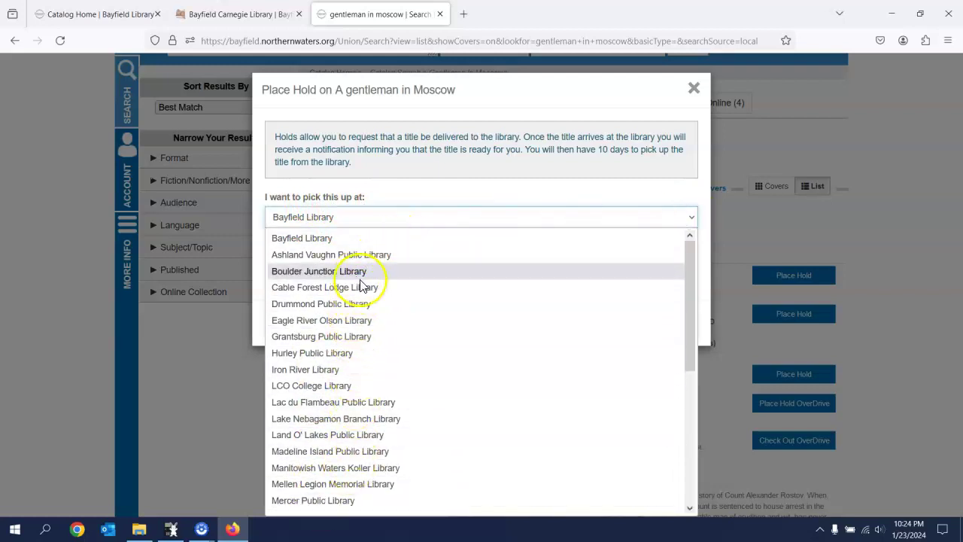
pyautogui.scroll(-5, 390, 290)
pyautogui.scroll(5, 417, 292)
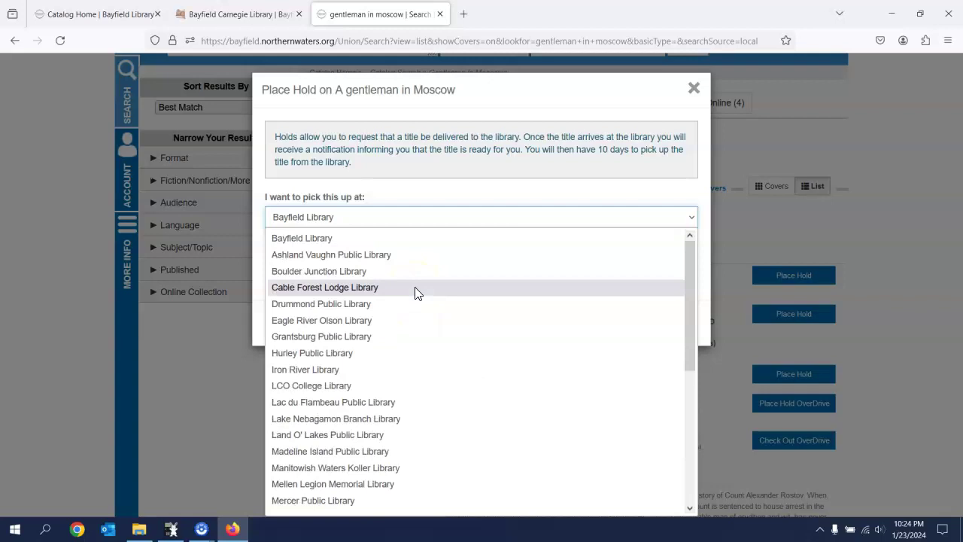
pyautogui.click(353, 217)
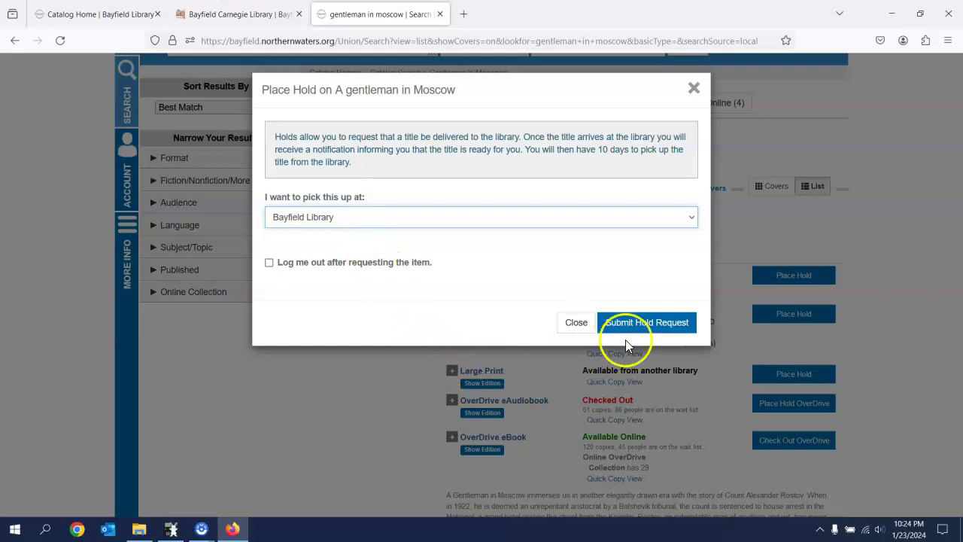
pyautogui.click(653, 322)
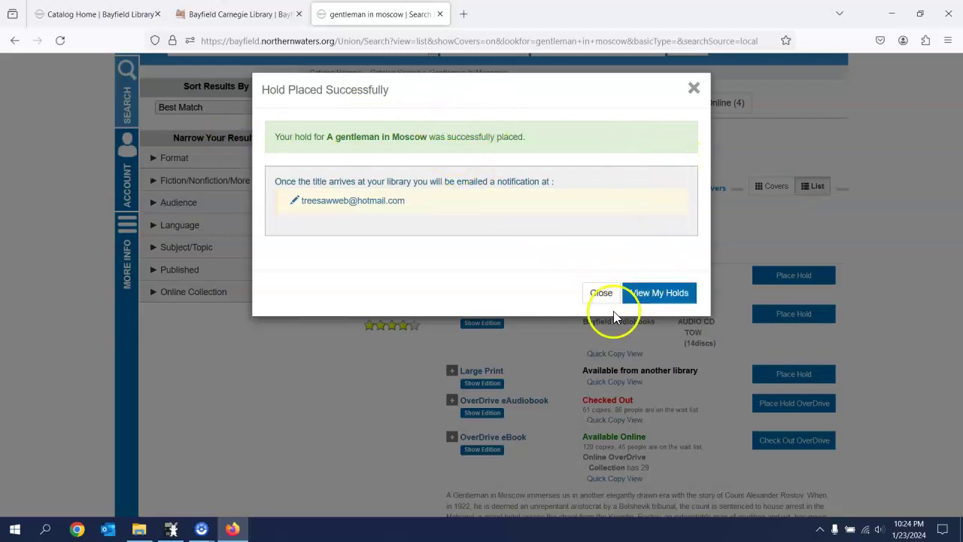
pyautogui.click(695, 88)
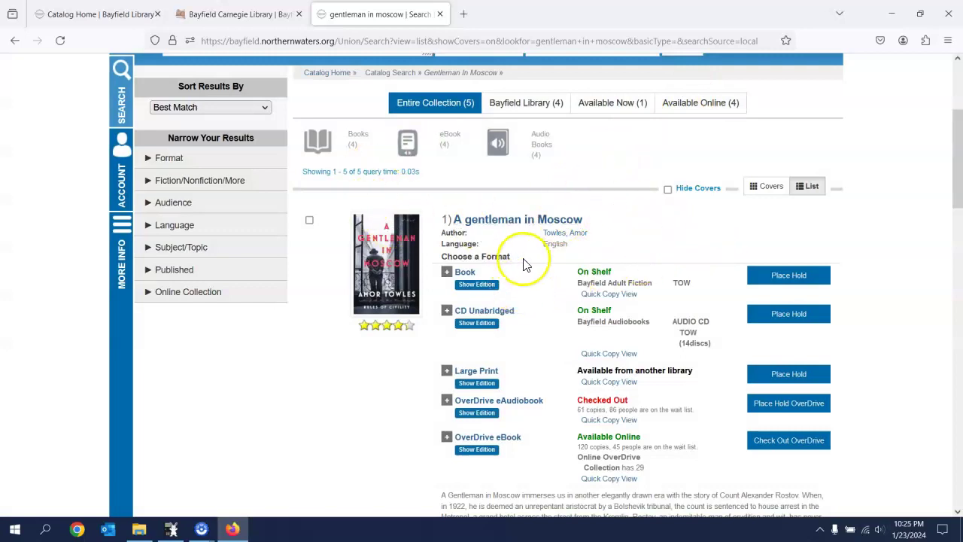
# Look through the "gentleman in moscow" search results, including the filters for narrowing them and the formats of each title
pyautogui.scroll(-8, 525, 265)
pyautogui.scroll(9, 527, 266)
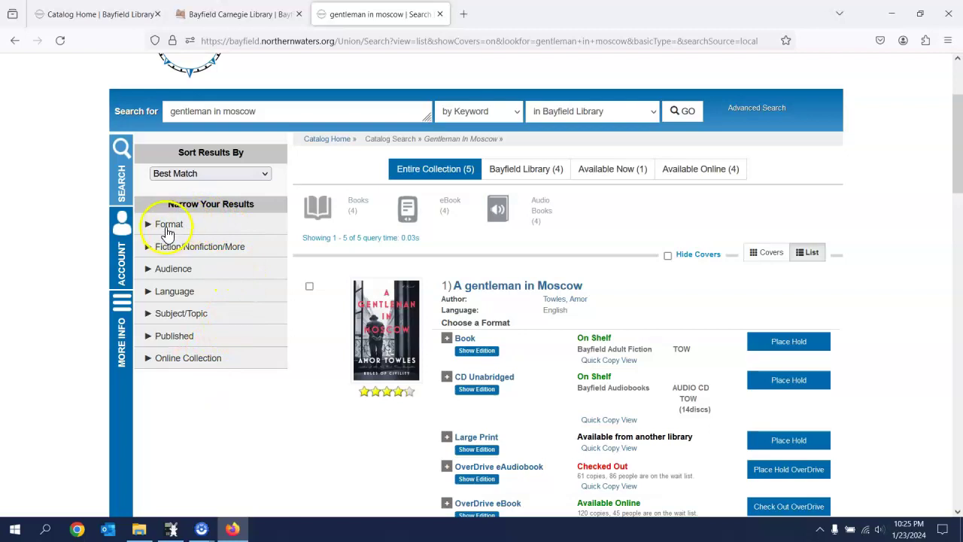
pyautogui.scroll(-5, 594, 274)
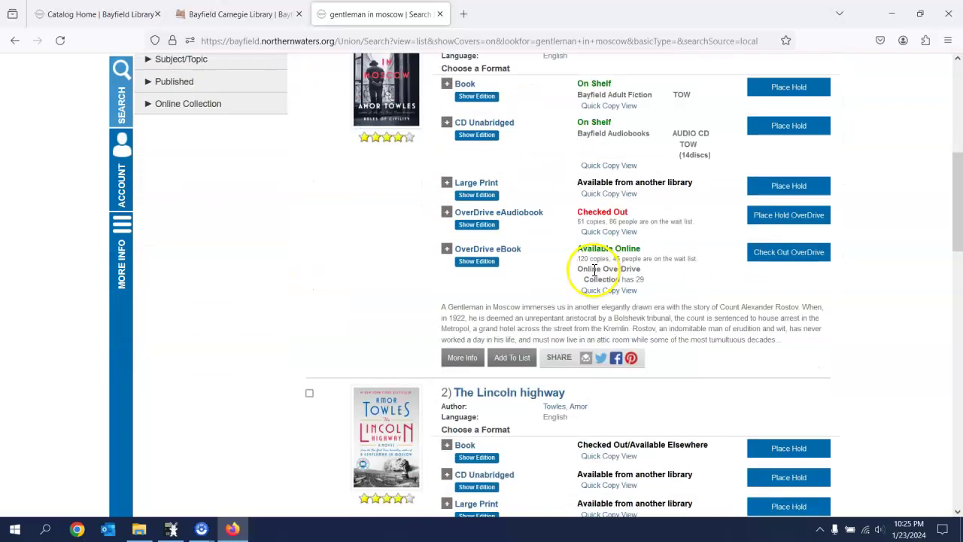
pyautogui.scroll(-6, 594, 273)
pyautogui.scroll(5, 594, 271)
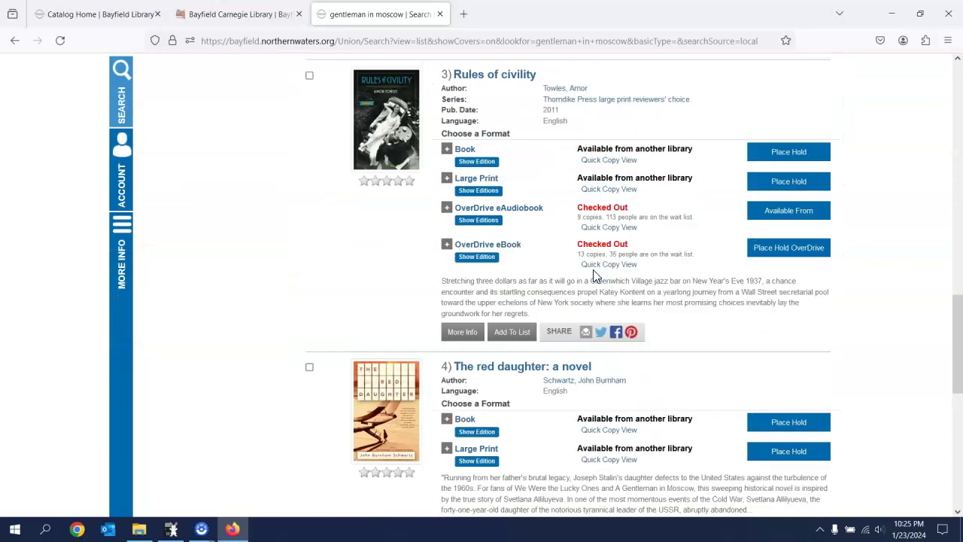
pyautogui.scroll(5, 594, 271)
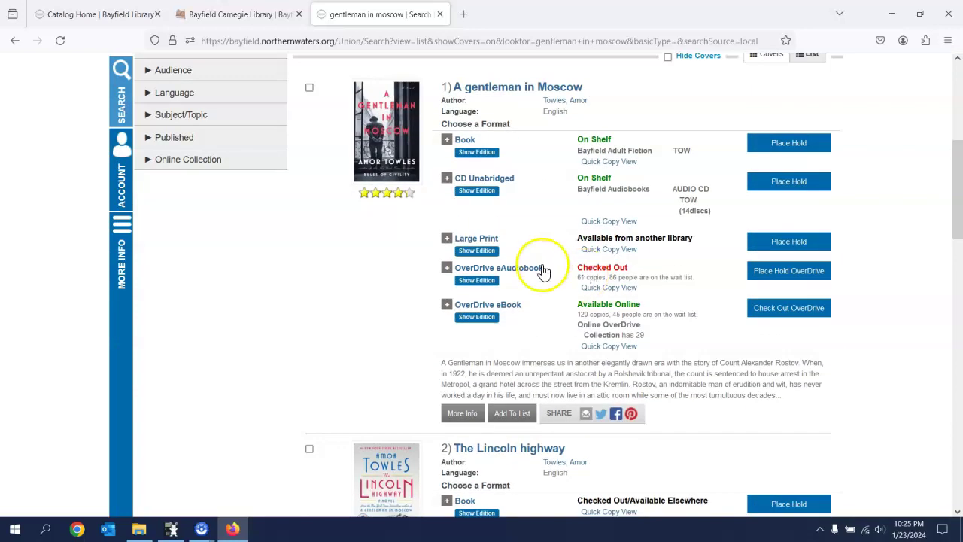
pyautogui.scroll(1, 572, 289)
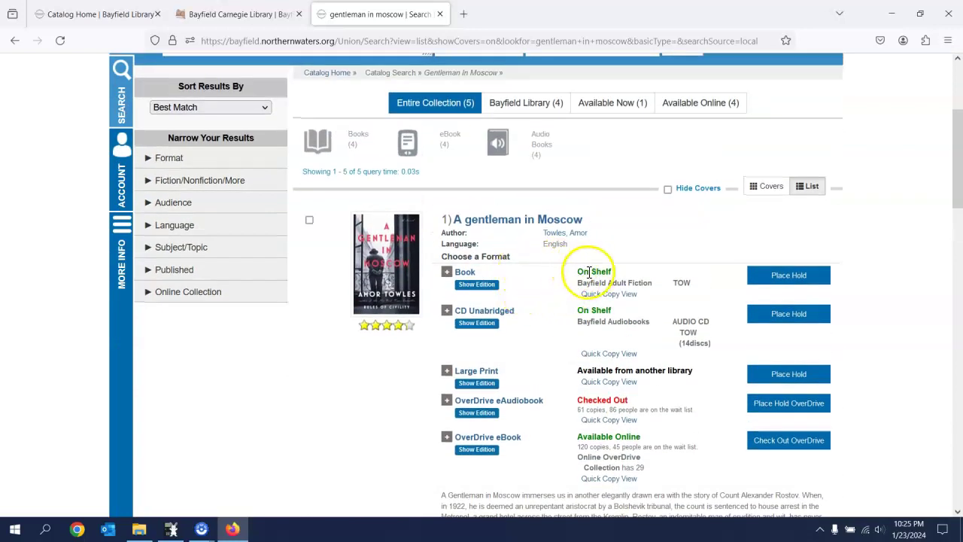
# Open the full record of "A gentleman in Moscow" and read its formats, ratings and description
pyautogui.click(513, 224)
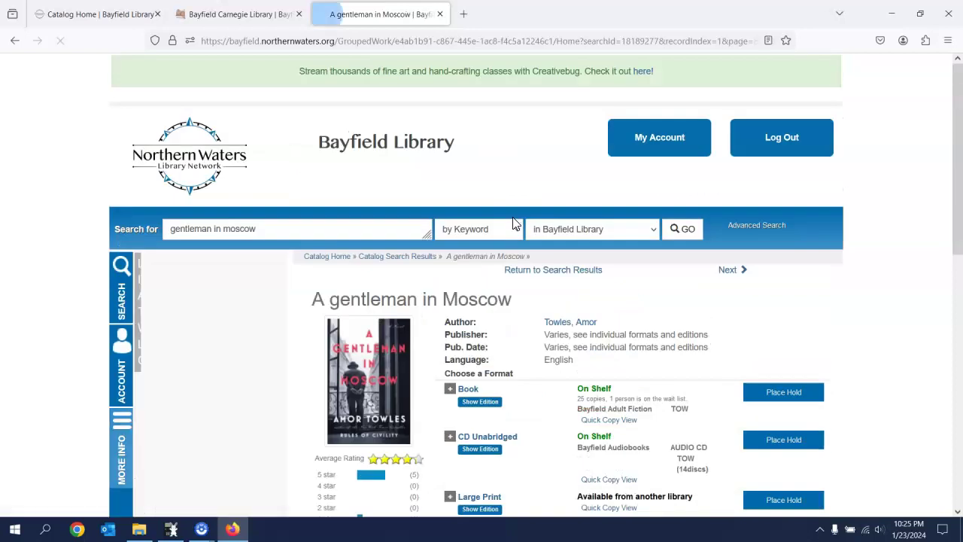
pyautogui.scroll(-3, 639, 245)
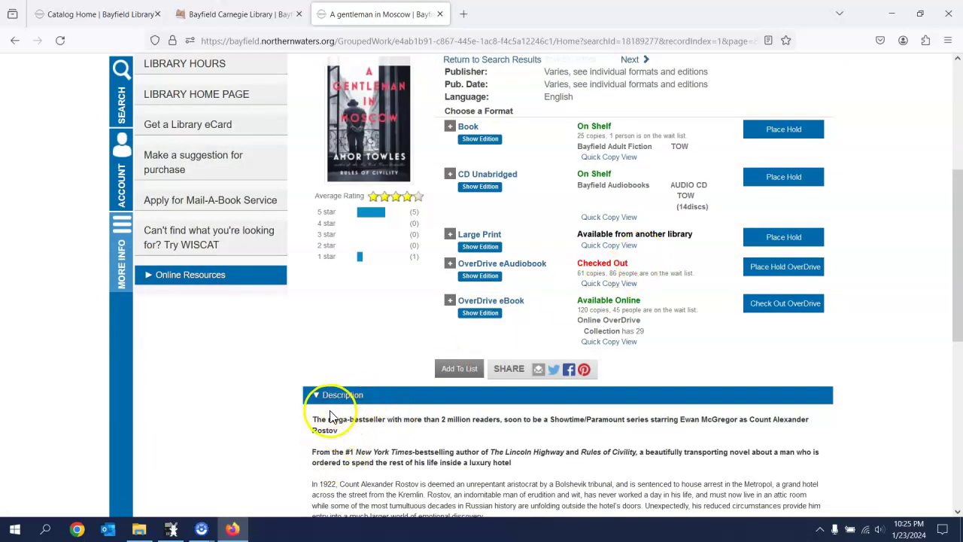
pyautogui.scroll(-1, 334, 417)
pyautogui.scroll(-1, 369, 407)
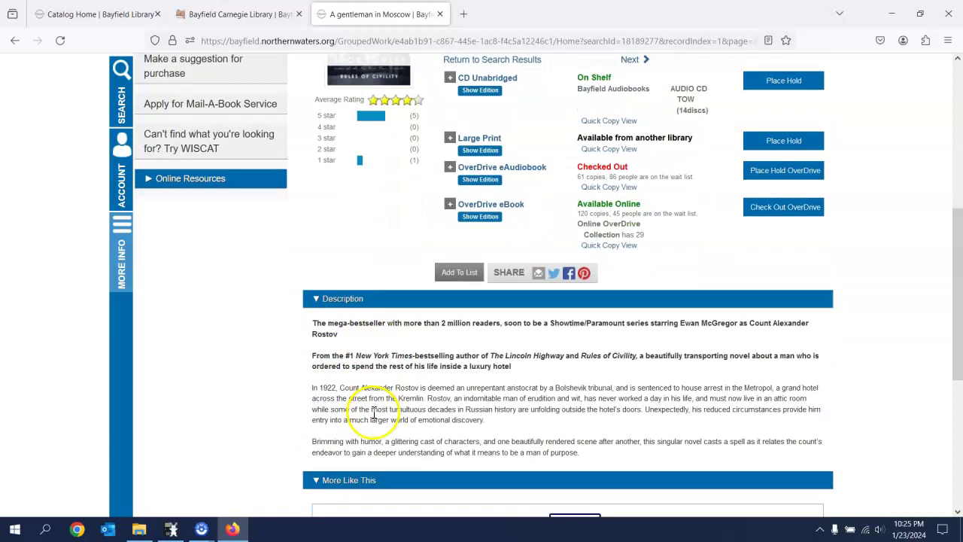
pyautogui.scroll(-1, 374, 414)
pyautogui.scroll(-1, 372, 398)
pyautogui.scroll(-1, 377, 391)
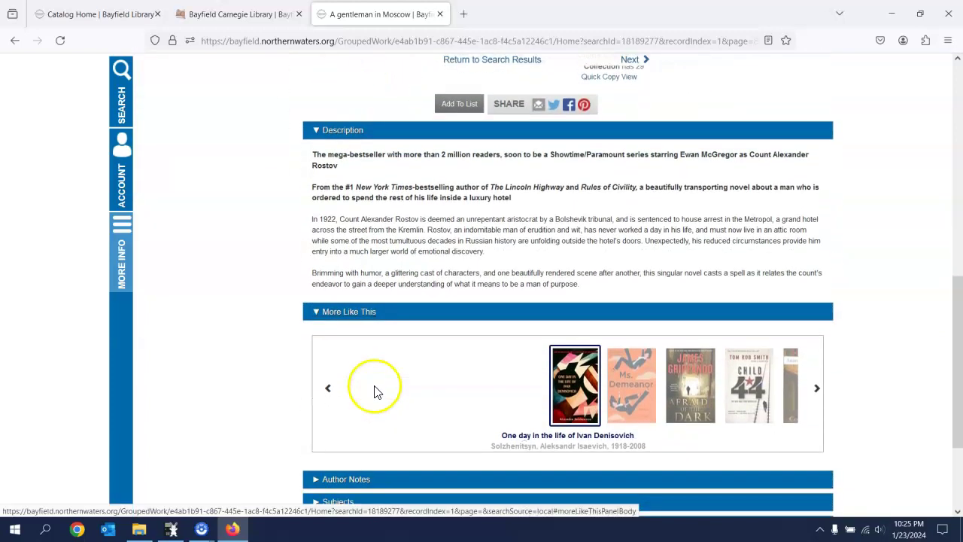
# Browse the More Like This suggestions for "A gentleman in Moscow" as far as "The woman who wouldn't die"
pyautogui.scroll(-1, 377, 391)
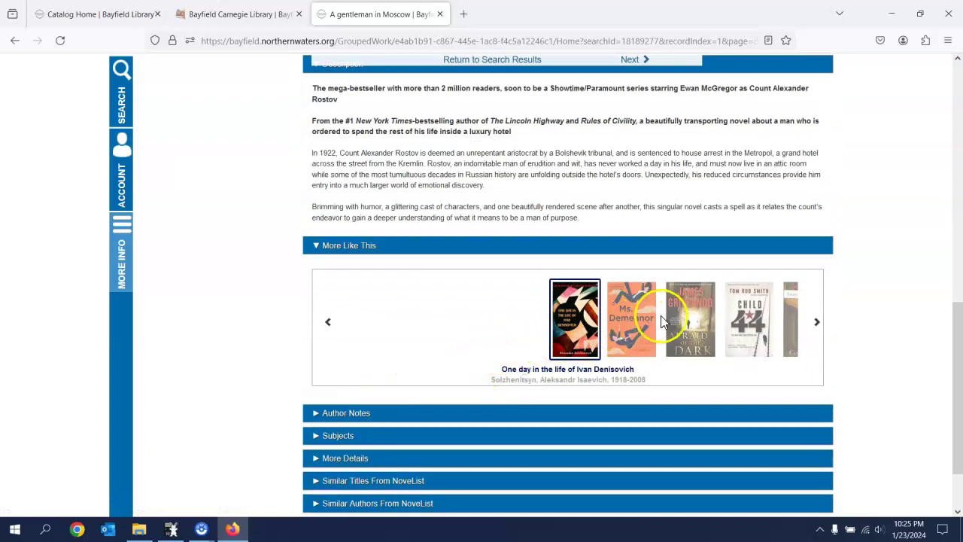
pyautogui.click(818, 324)
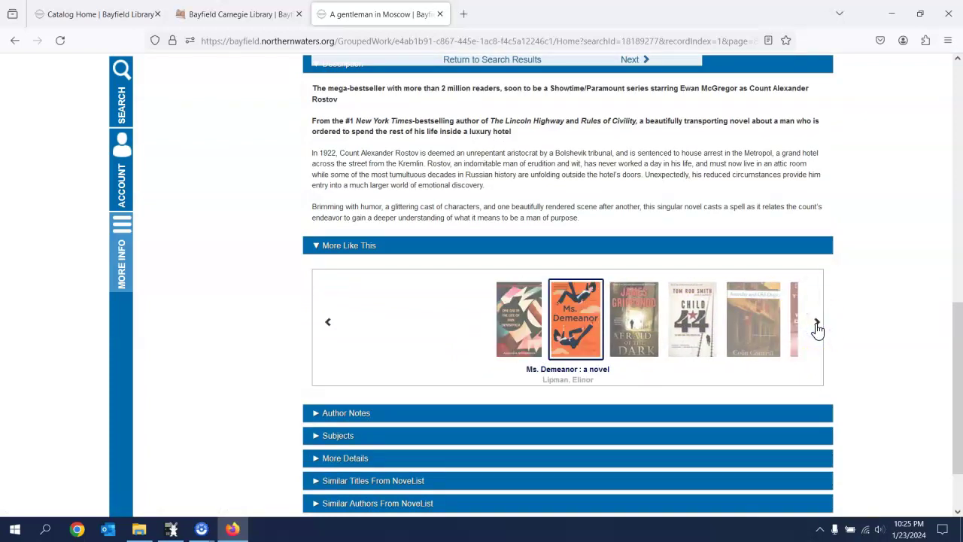
pyautogui.click(817, 325)
pyautogui.click(817, 325)
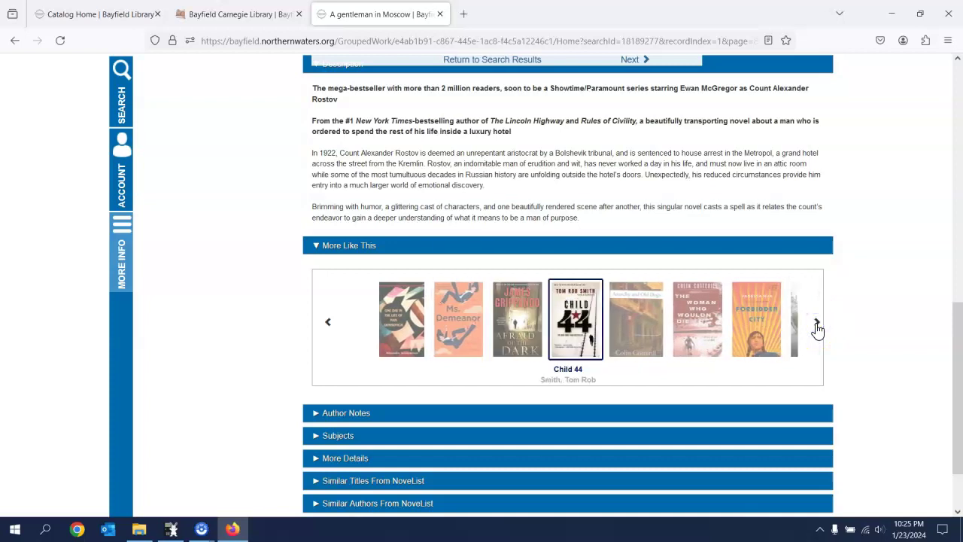
pyautogui.click(817, 325)
pyautogui.click(818, 325)
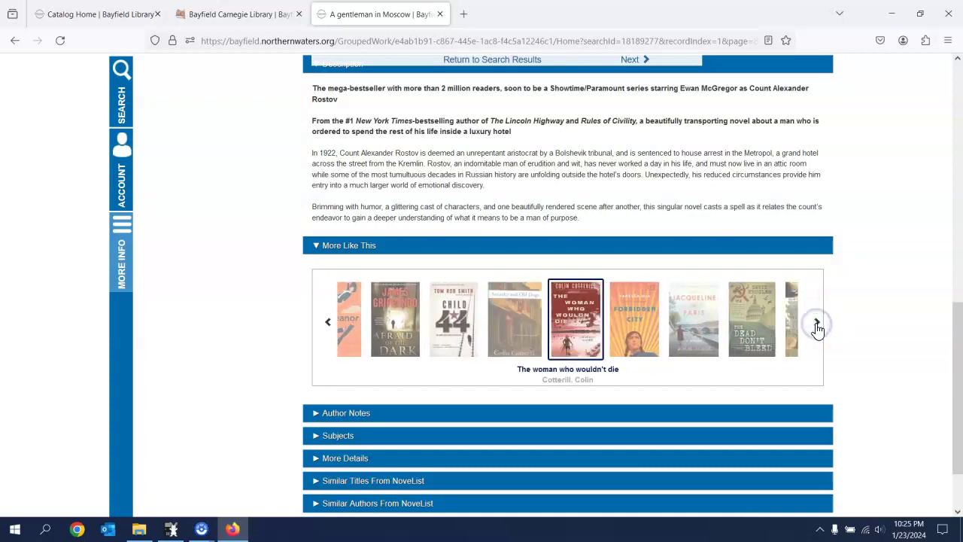
# Expand Similar Titles From NoveList and review the recommended books and the reasons given for each
pyautogui.scroll(-2, 576, 415)
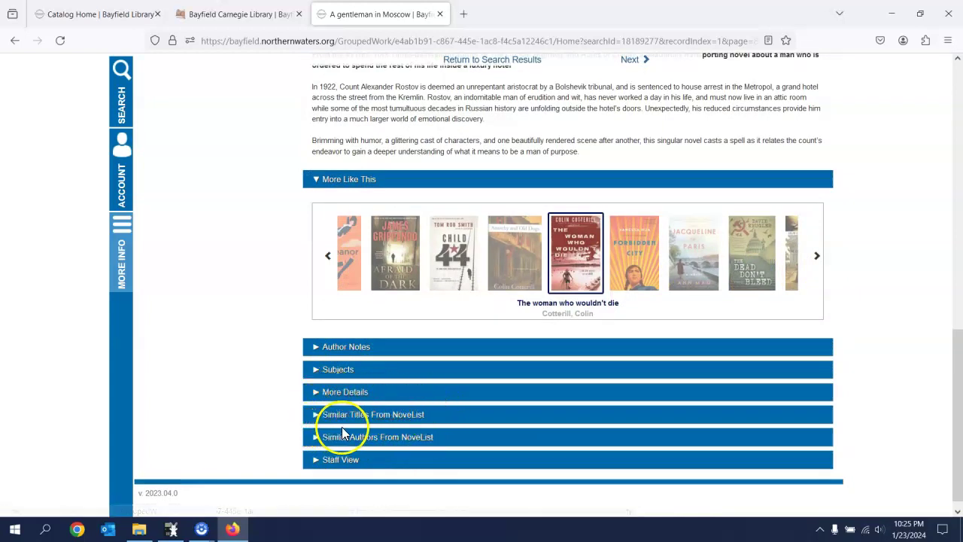
pyautogui.click(399, 420)
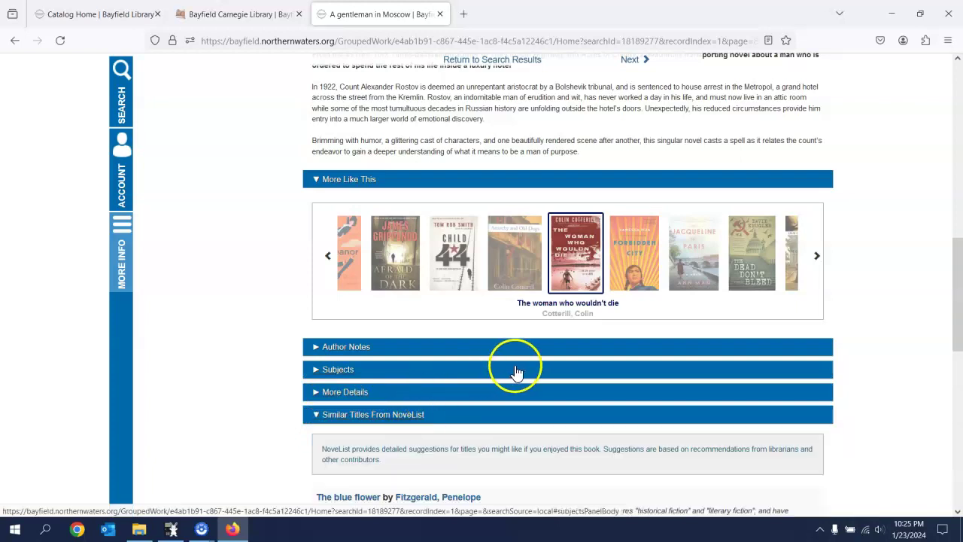
pyautogui.scroll(-2, 517, 371)
pyautogui.scroll(-1, 518, 371)
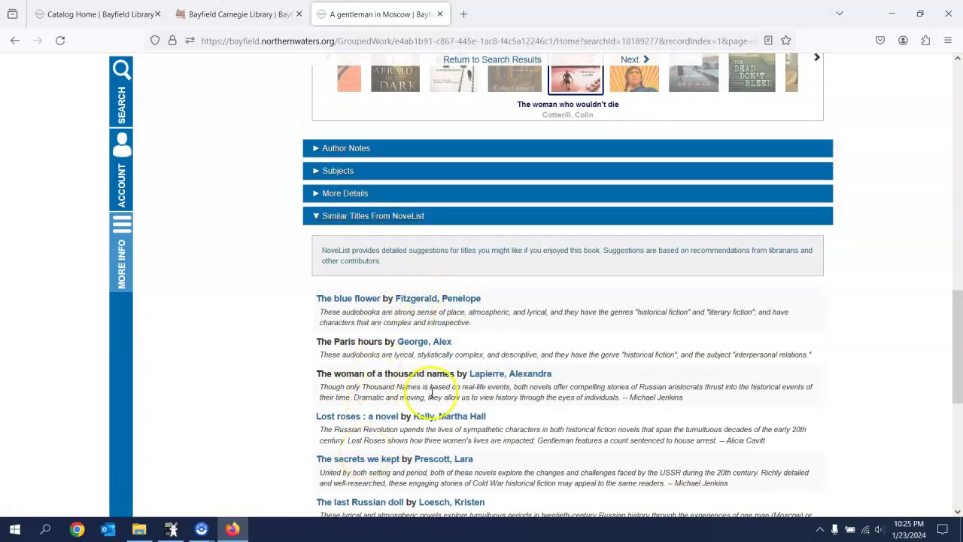
pyautogui.scroll(-1, 371, 324)
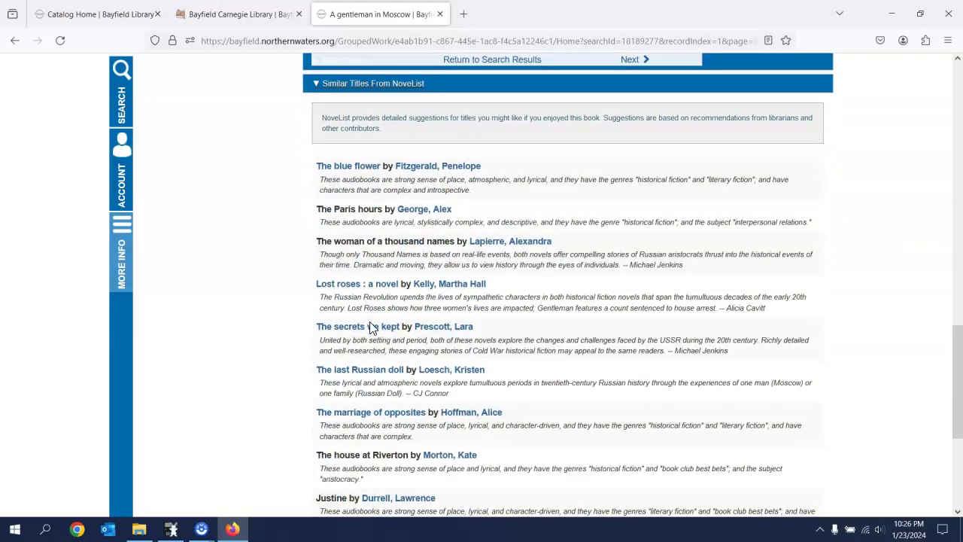
pyautogui.scroll(-3, 371, 326)
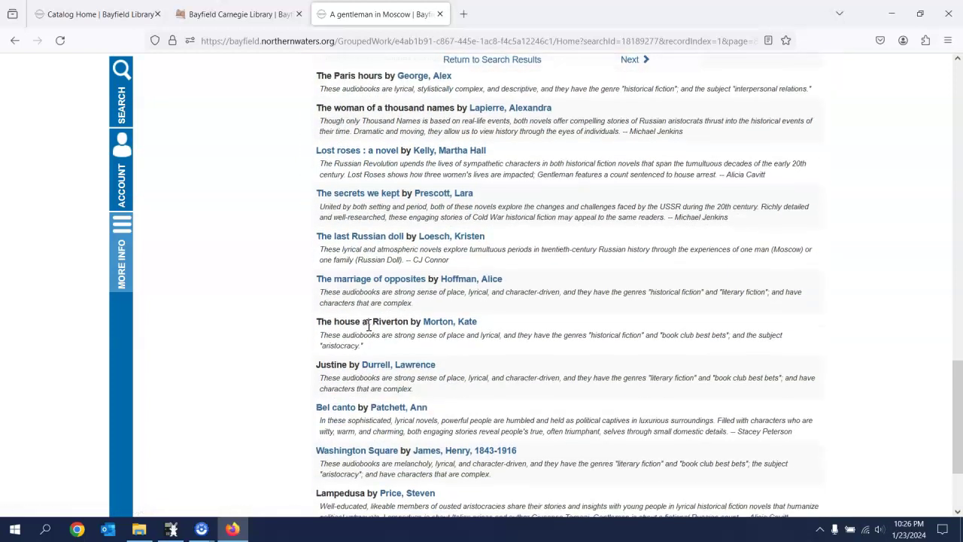
pyautogui.scroll(-3, 369, 326)
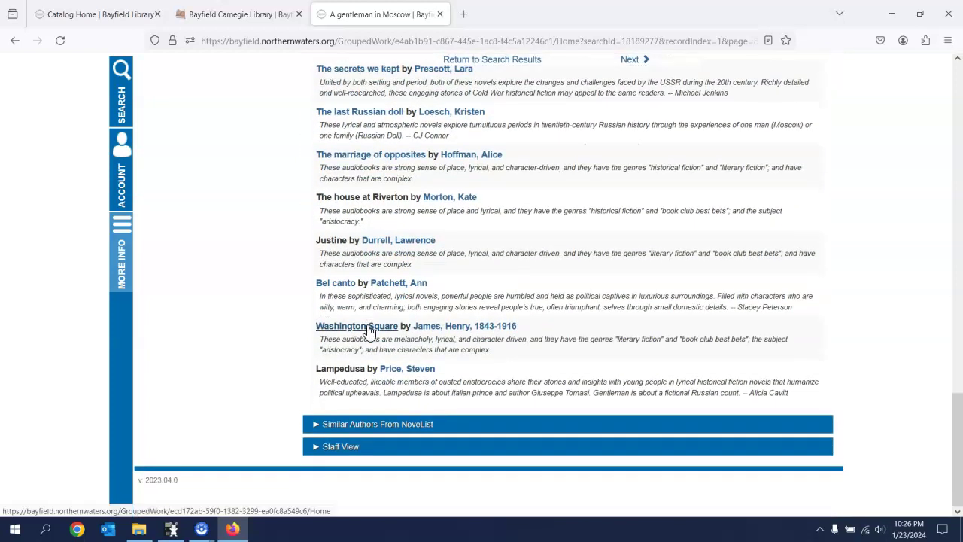
pyautogui.scroll(8, 361, 343)
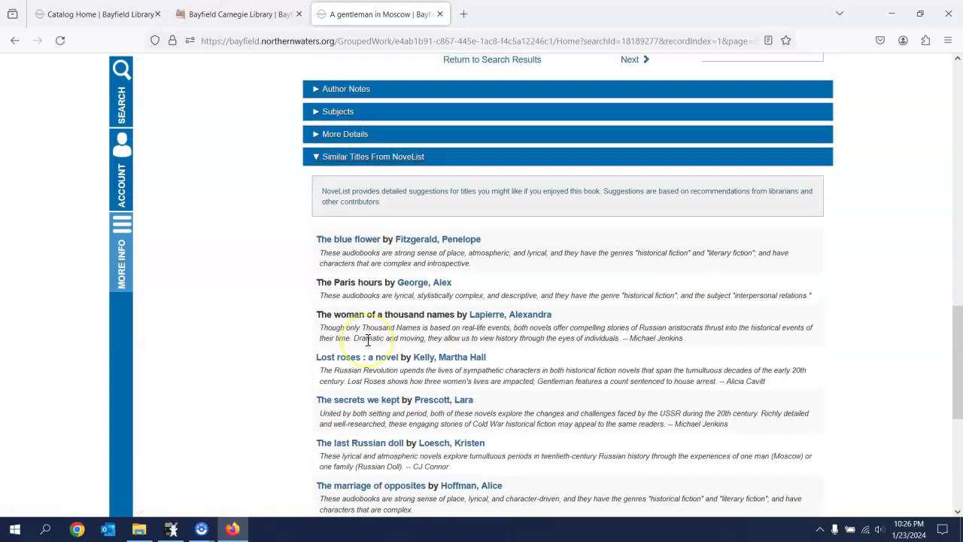
pyautogui.scroll(2, 368, 339)
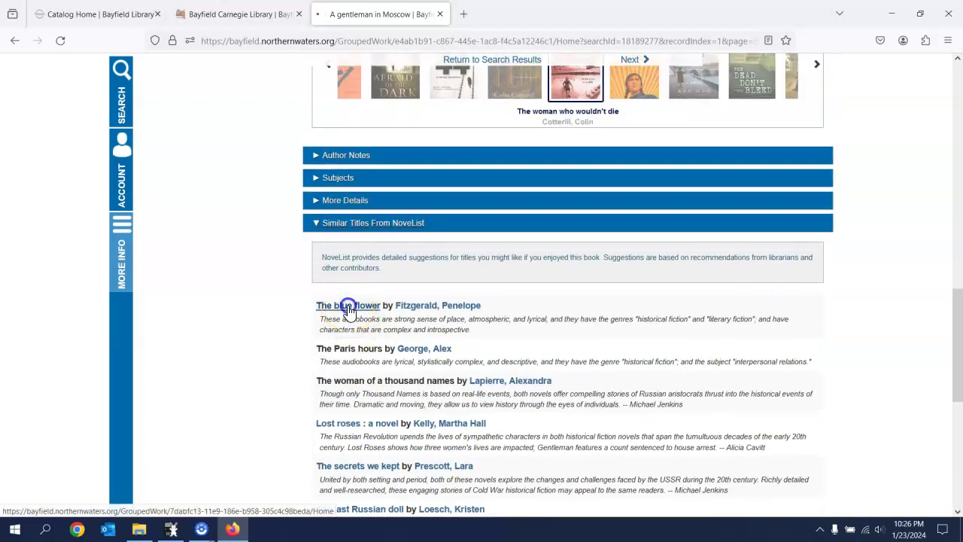
# Open the recommended title "The blue flower" and check which libraries hold its Book format, closing the copy summary
pyautogui.click(347, 306)
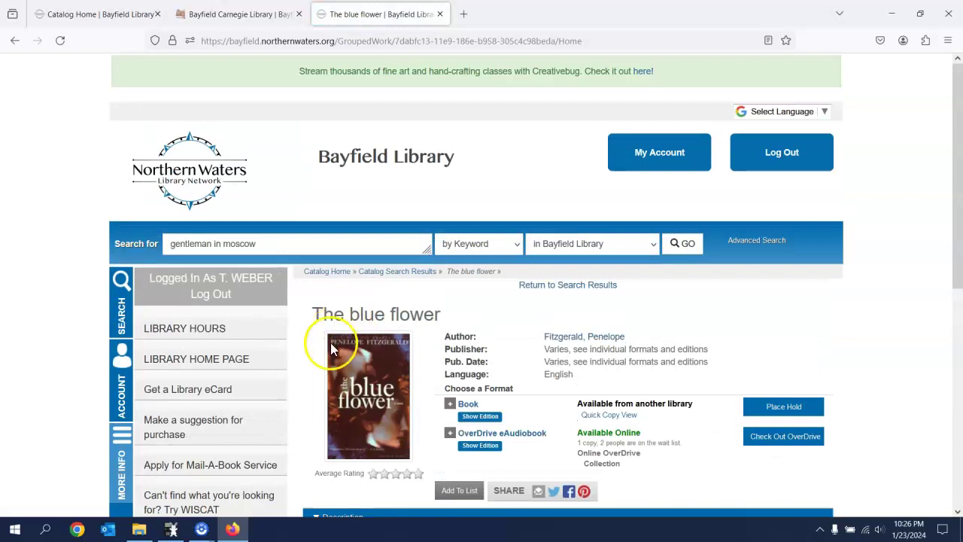
pyautogui.click(609, 417)
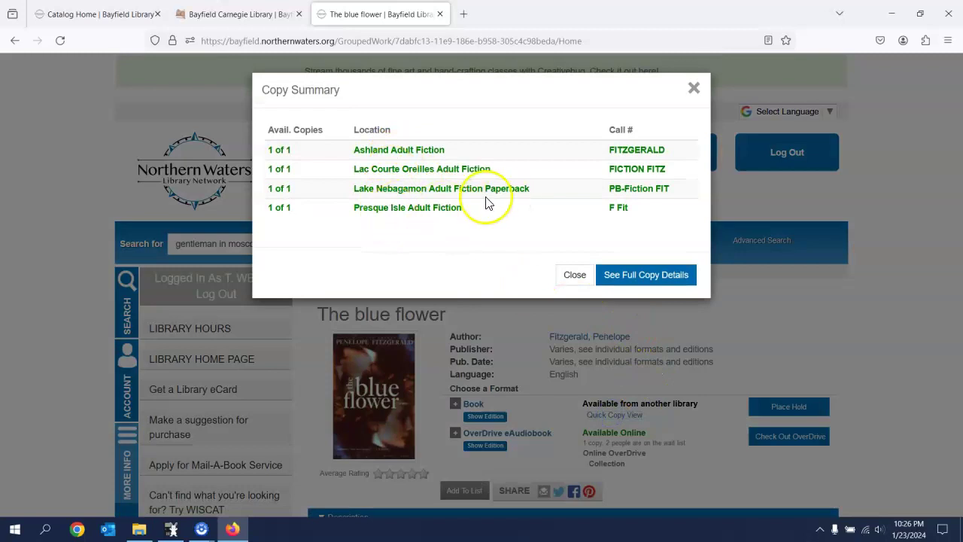
pyautogui.click(694, 88)
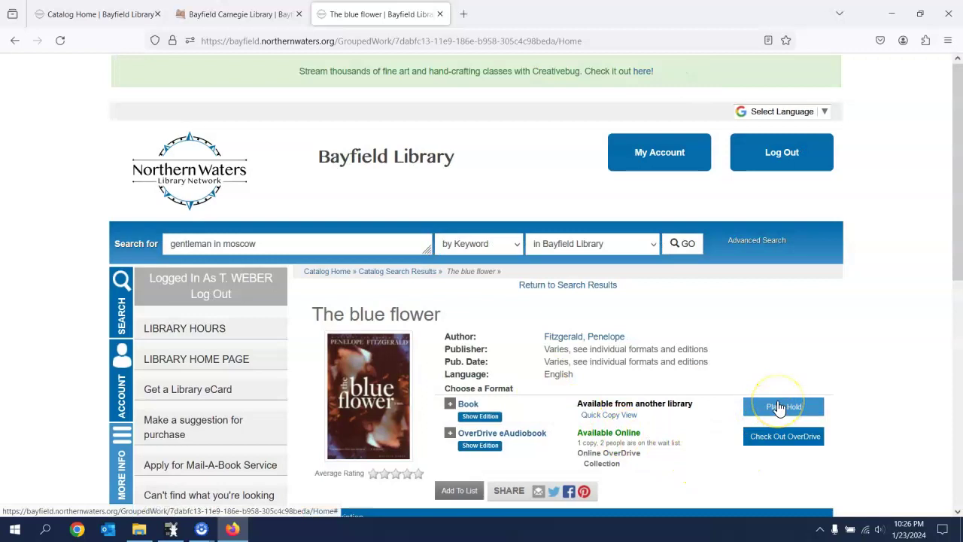
# Place a hold on the Book format of "The blue flower" with pickup at Bayfield Library, and dismiss the confirmation
pyautogui.click(779, 407)
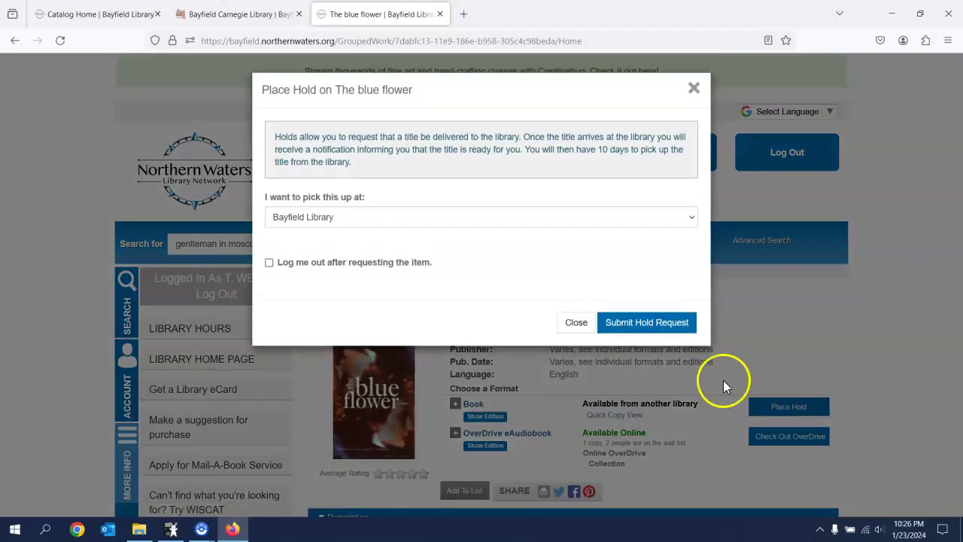
pyautogui.click(611, 322)
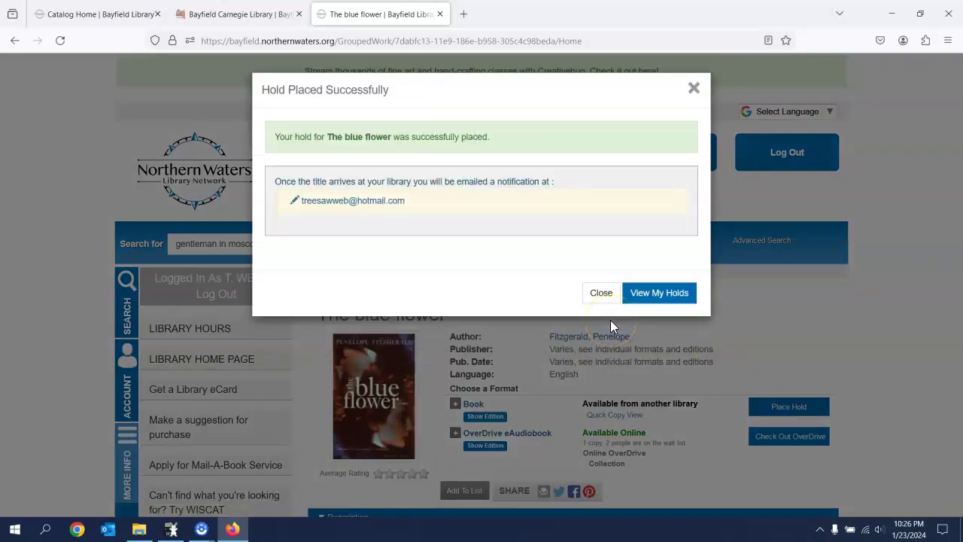
pyautogui.click(693, 89)
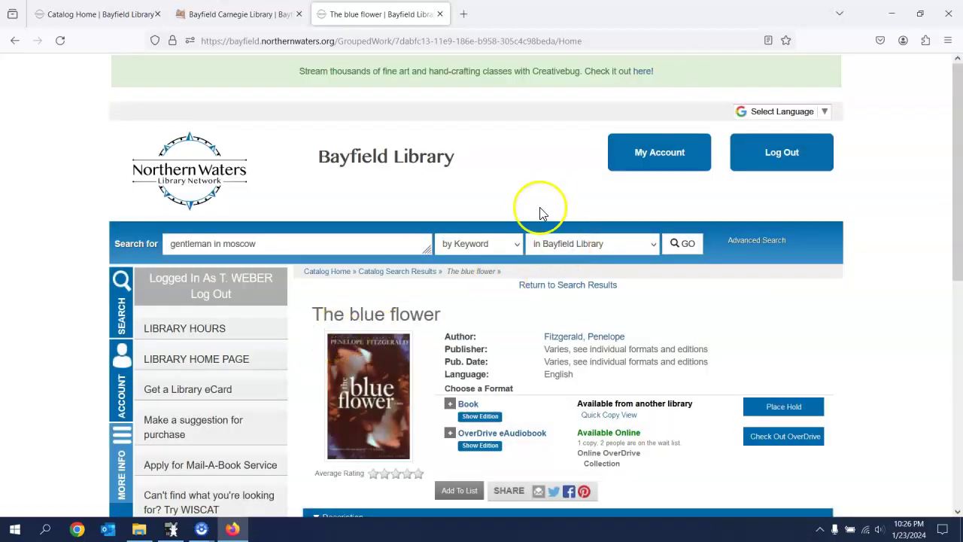